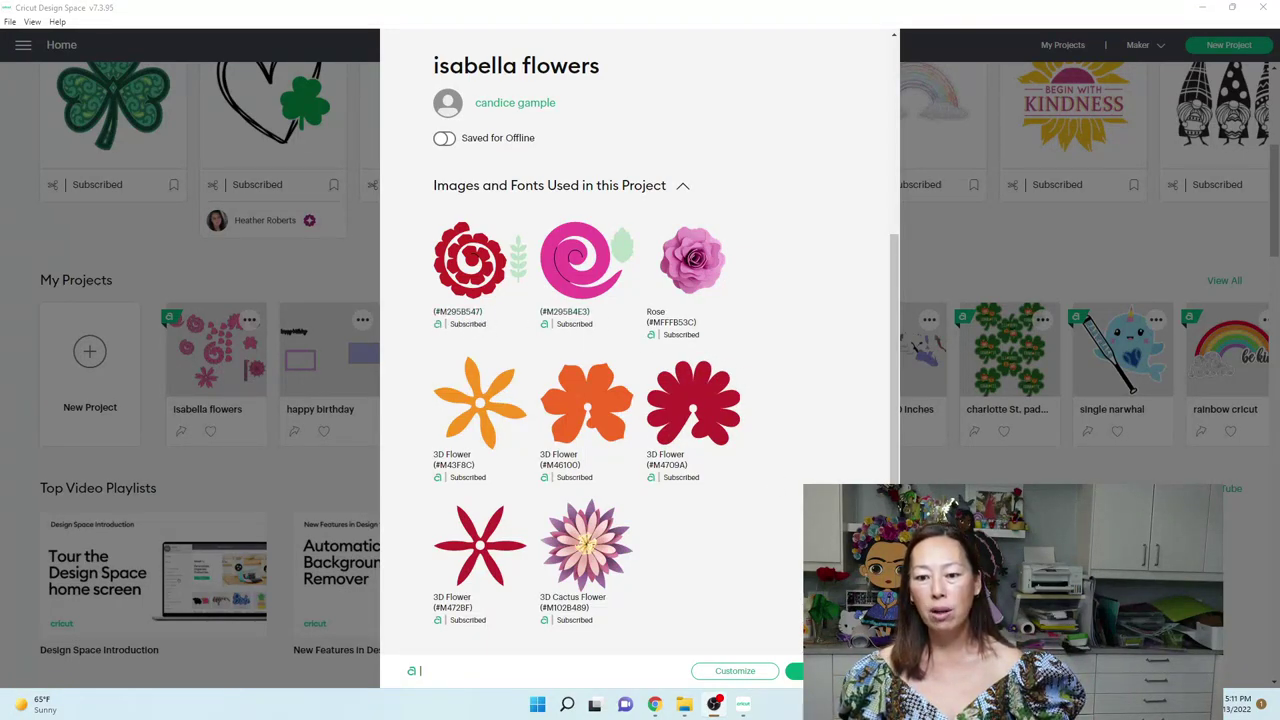
- Replace the unsaved canvas project with the isabella flowers project and open it on the canvas
{"action": "left_click", "coordinate": [795, 670]}
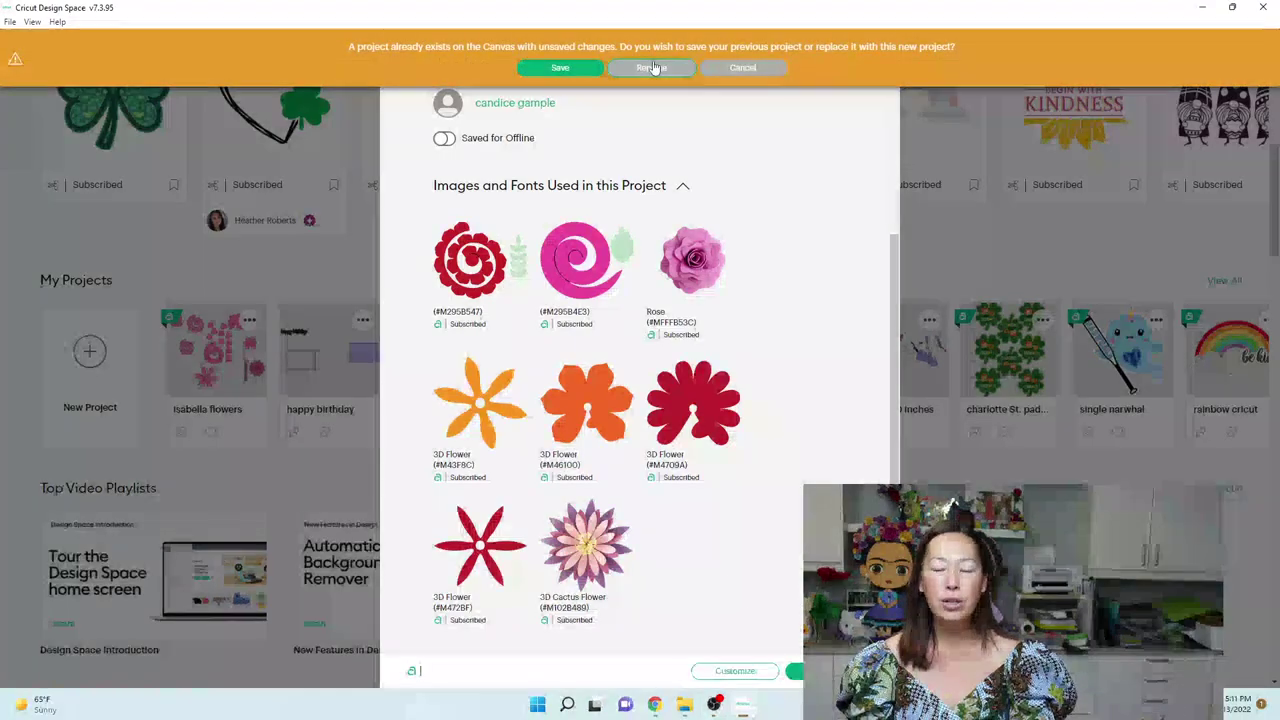
{"action": "left_click", "coordinate": [651, 67]}
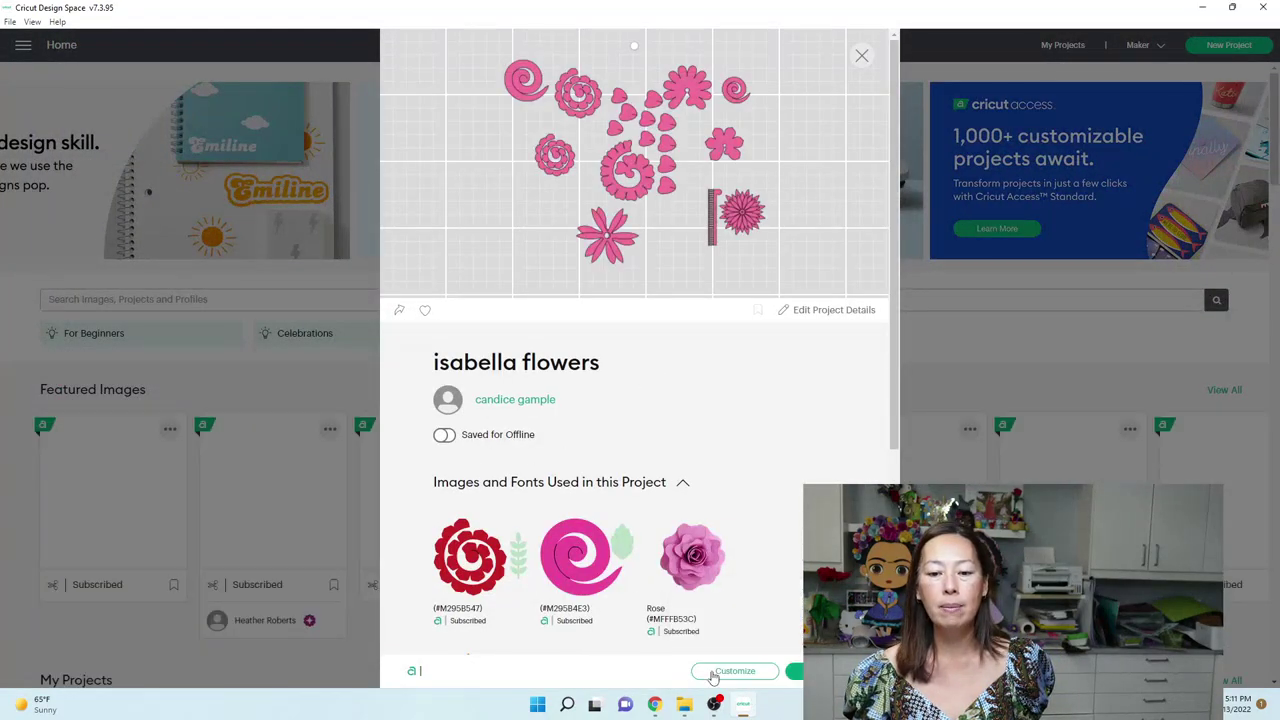
{"action": "left_click", "coordinate": [737, 671]}
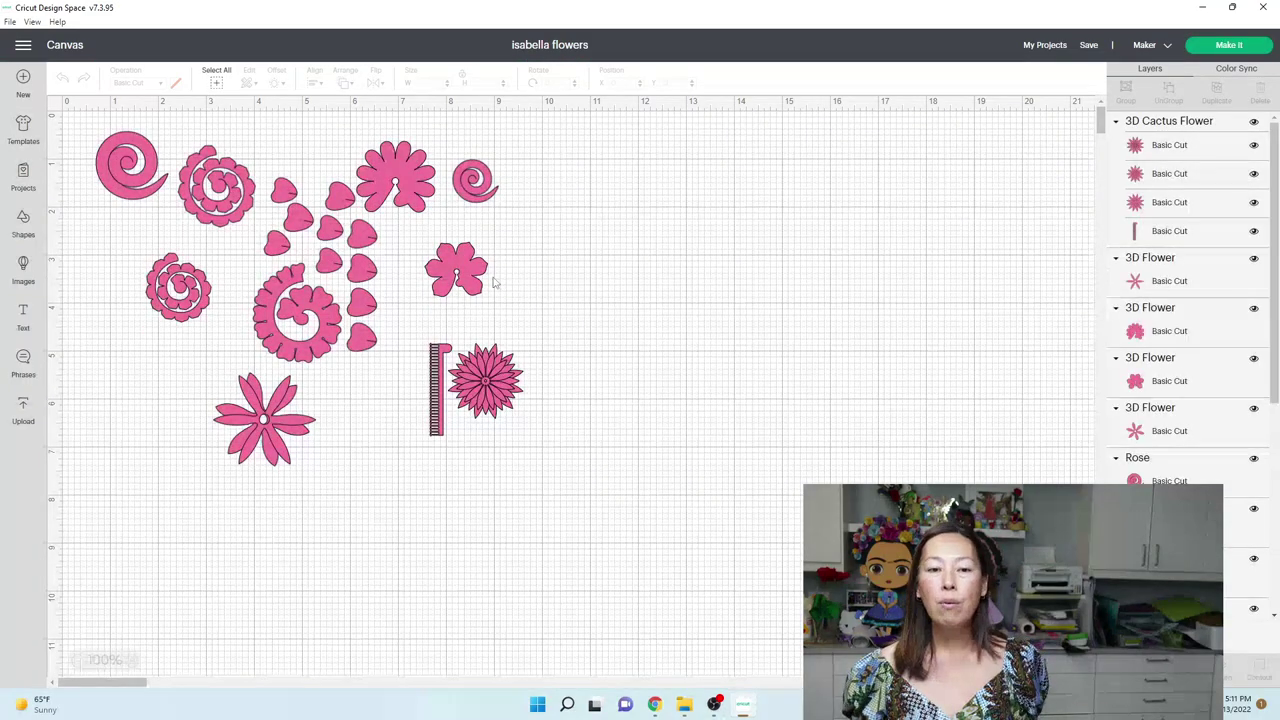
- Move the 3D Cactus Flower group into the empty space on the right
{"action": "left_click", "coordinate": [497, 379]}
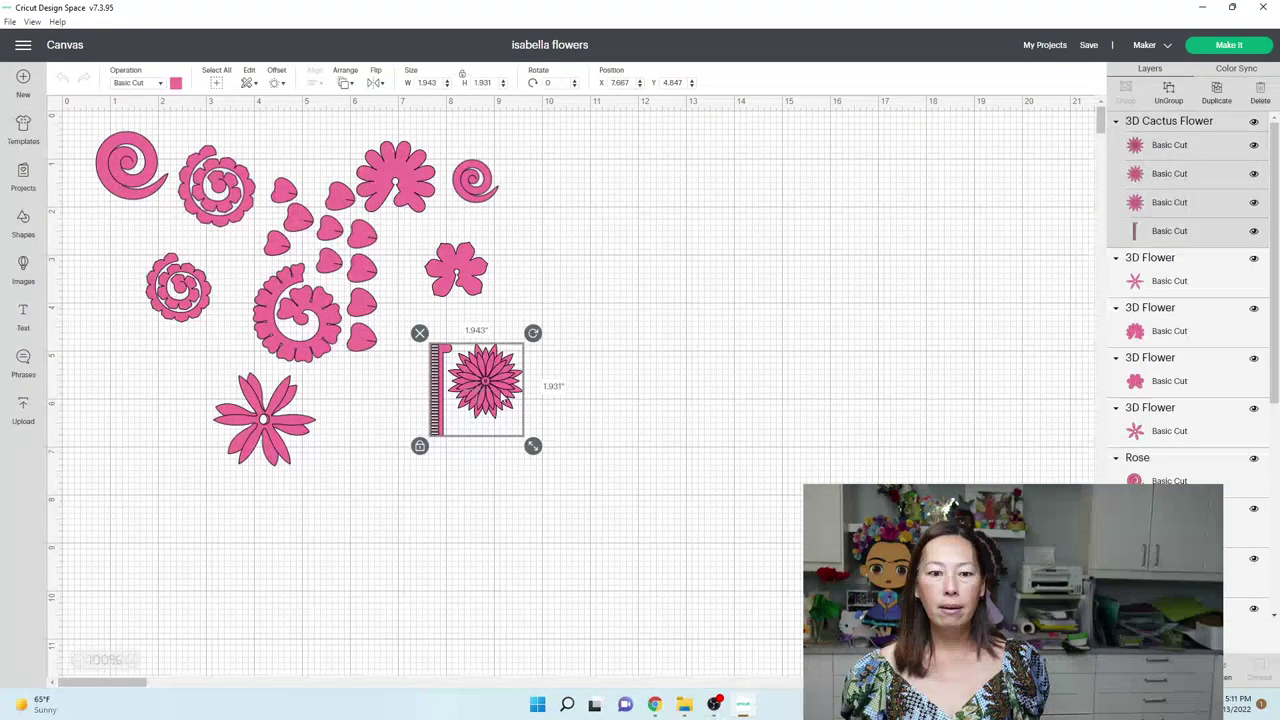
{"action": "left_click_drag", "start_coordinate": [497, 379], "coordinate": [674, 241]}
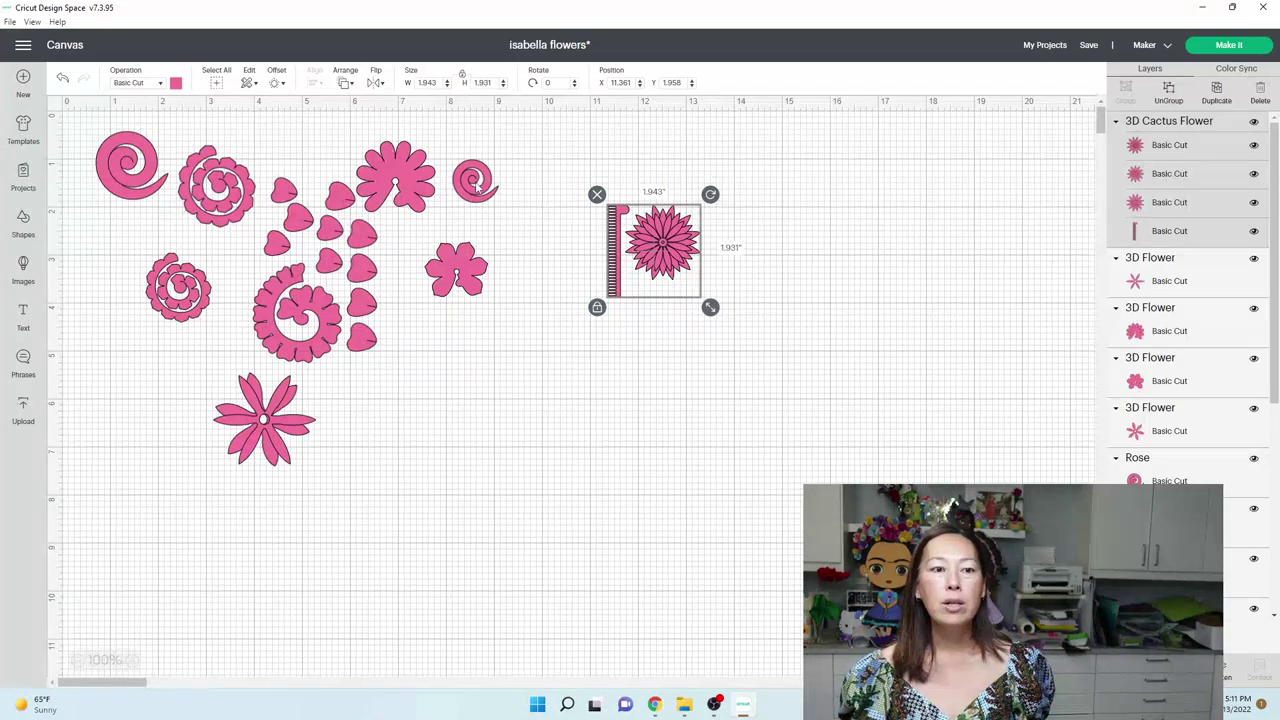
{"action": "left_click_drag", "start_coordinate": [671, 253], "coordinate": [672, 252]}
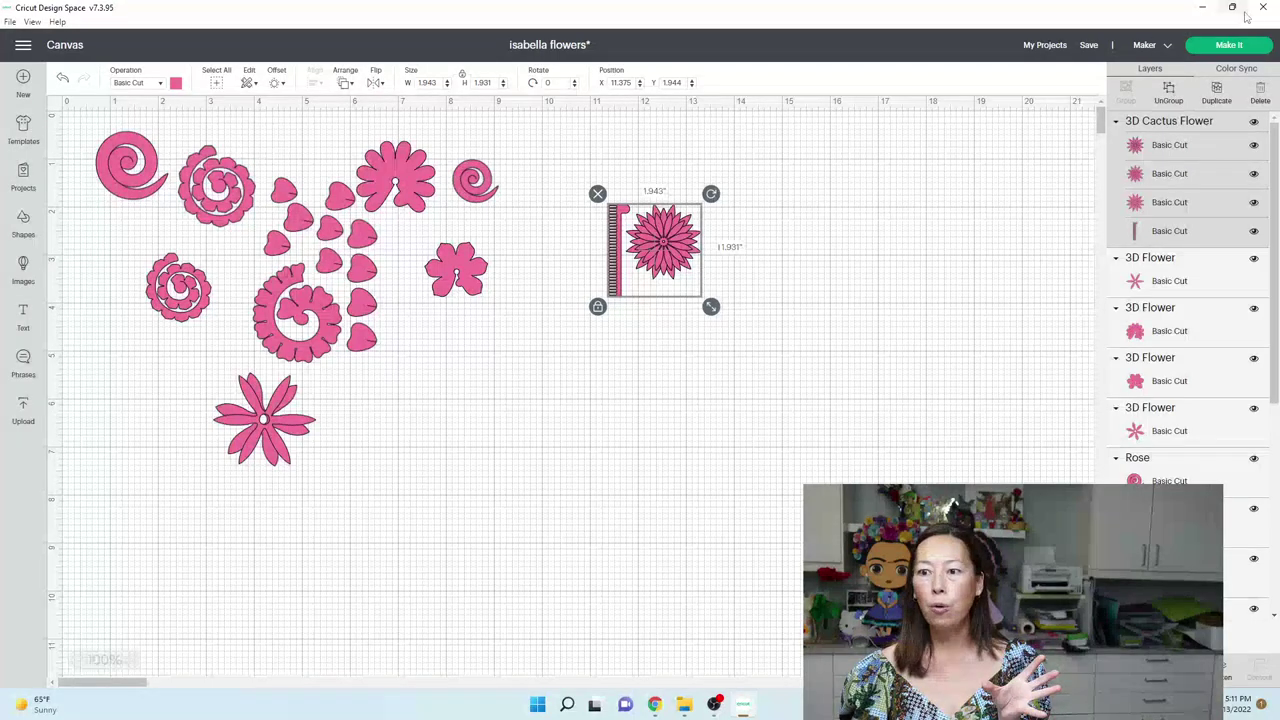
- Ungroup the cactus flower, pull the striped strip away, and select the three flower layers
{"action": "left_click", "coordinate": [1170, 92]}
{"action": "left_click", "coordinate": [760, 360]}
{"action": "left_click", "coordinate": [614, 285]}
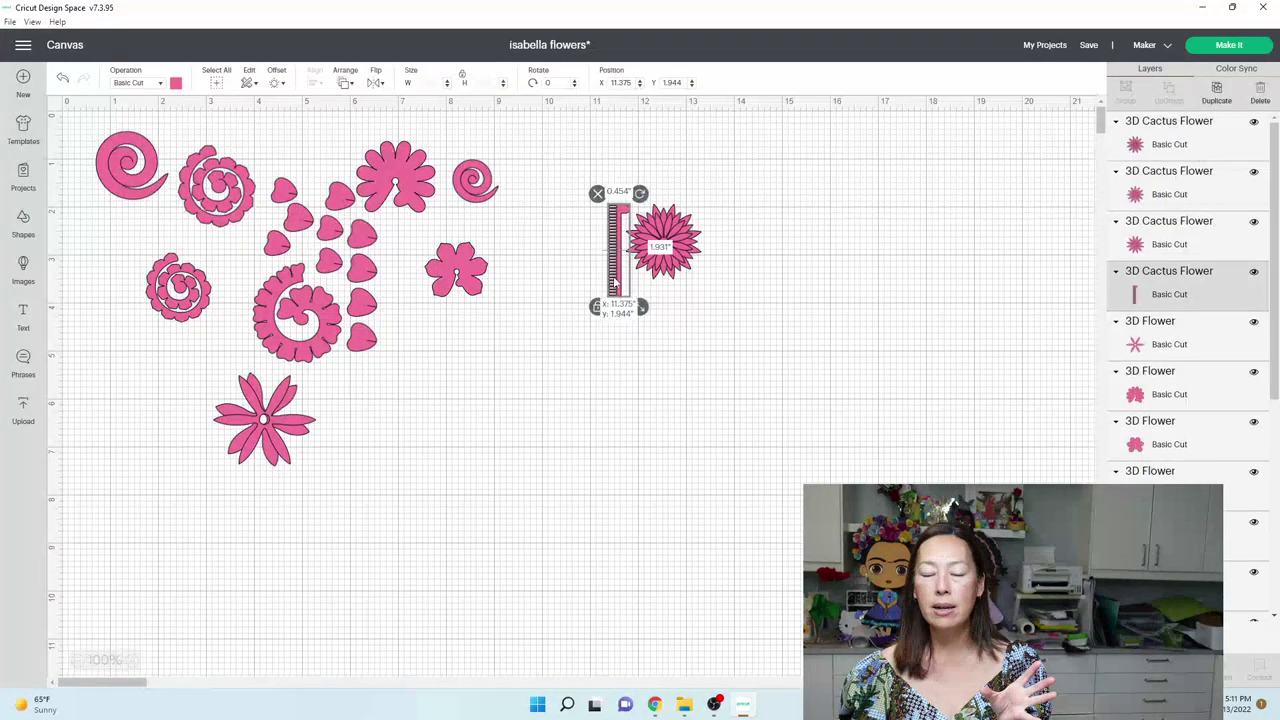
{"action": "left_click_drag", "start_coordinate": [614, 285], "coordinate": [500, 470]}
{"action": "left_click_drag", "start_coordinate": [710, 288], "coordinate": [615, 206]}
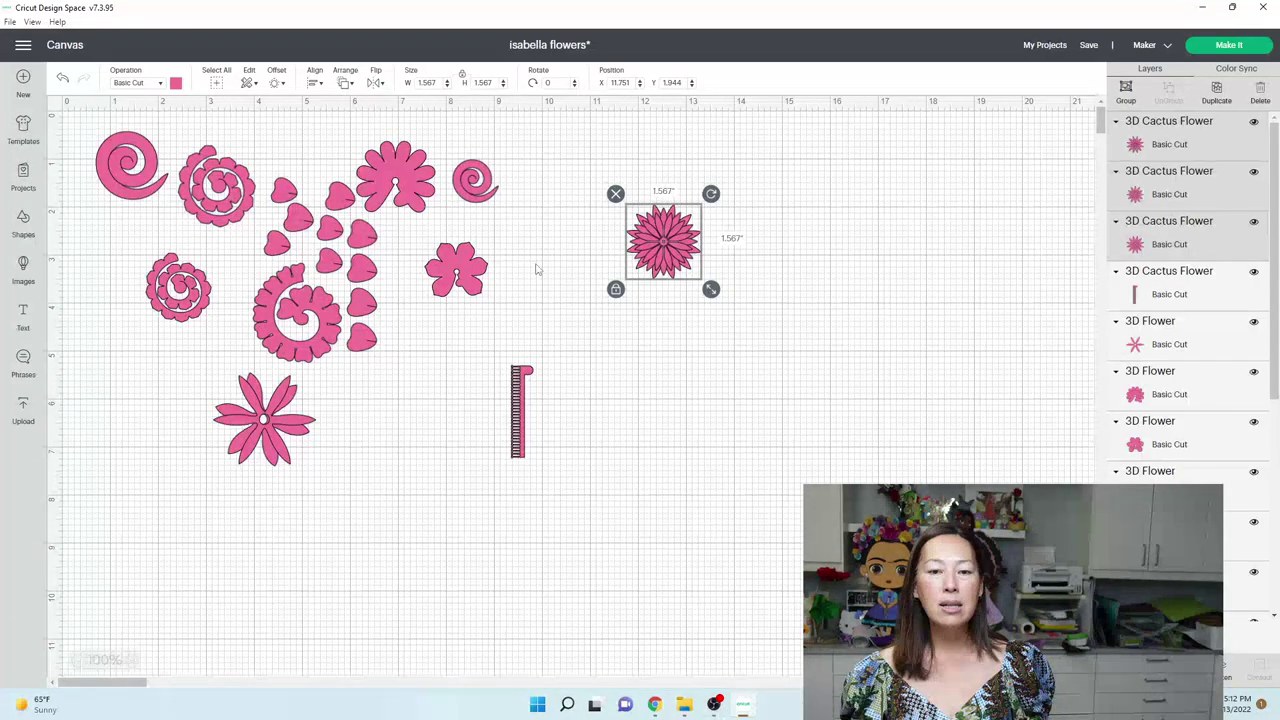
- Raise the small rosette slightly, then scale all flower pieces down together from 12.61 × 6.97 inches
{"action": "left_click", "coordinate": [178, 297]}
{"action": "left_click_drag", "start_coordinate": [178, 297], "coordinate": [178, 267]}
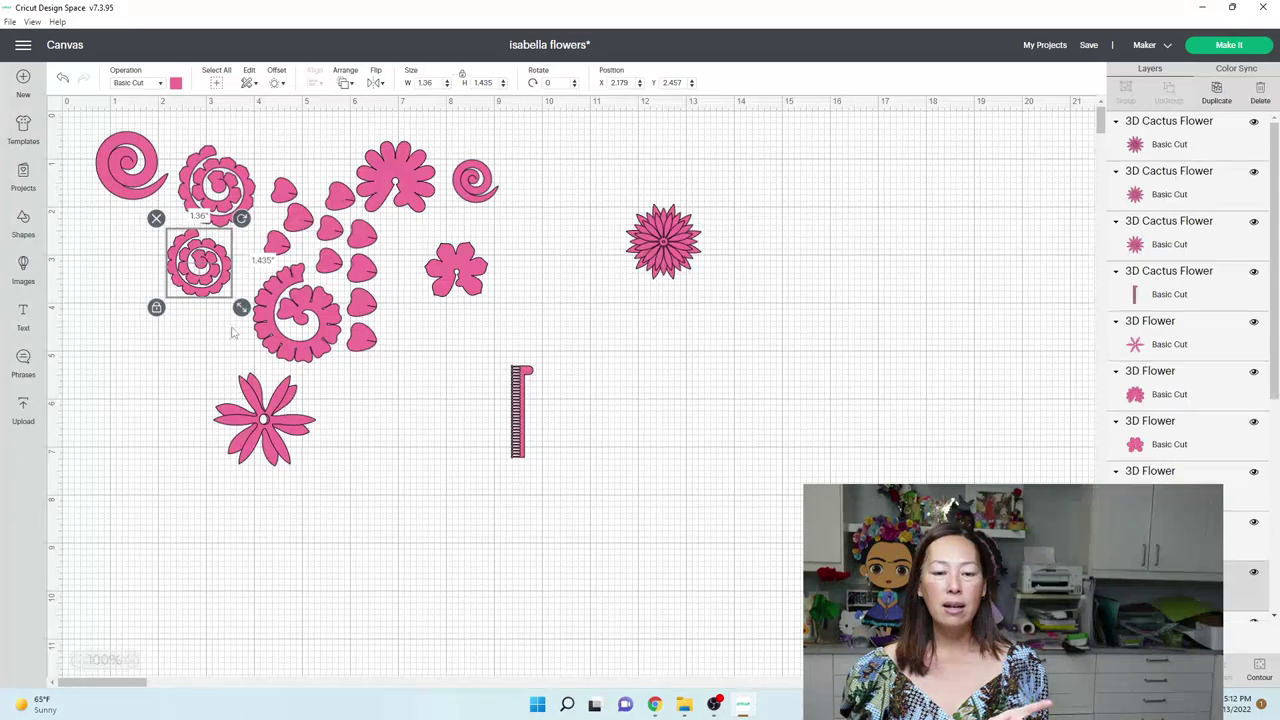
{"action": "left_click_drag", "start_coordinate": [820, 532], "coordinate": [60, 124]}
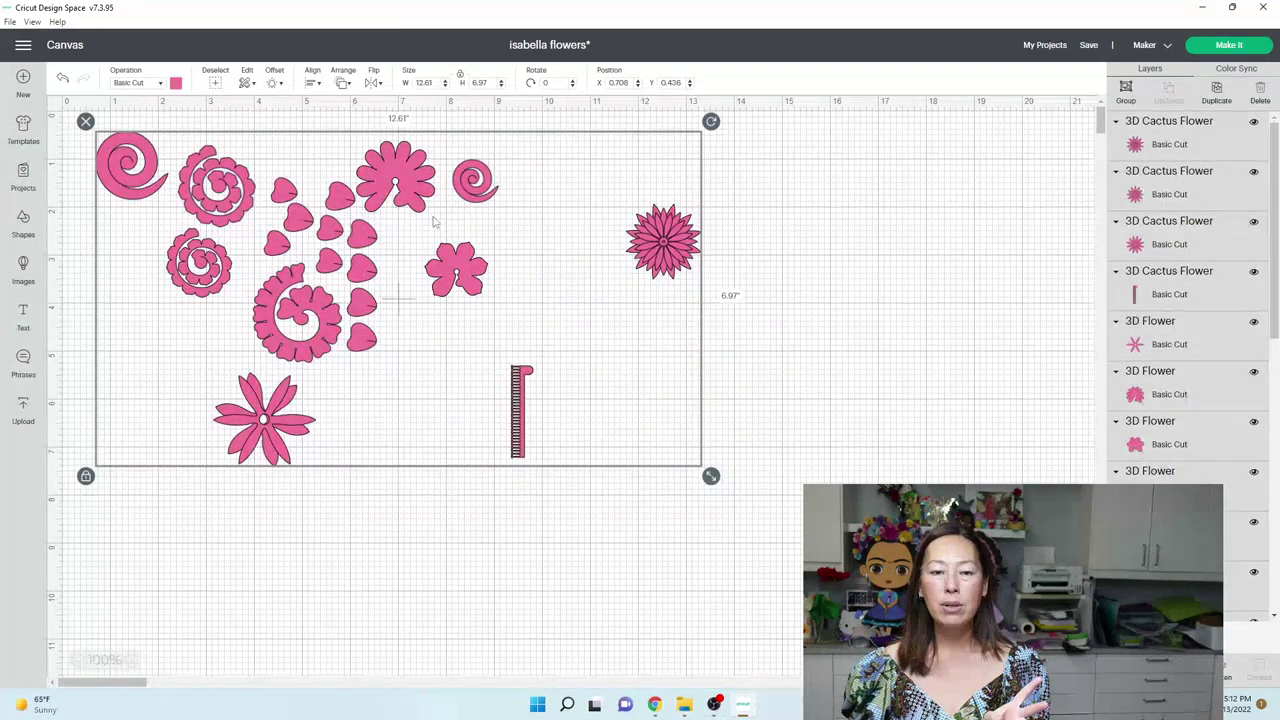
{"action": "left_click_drag", "start_coordinate": [710, 477], "coordinate": [640, 434]}
{"action": "left_click", "coordinate": [797, 464]}
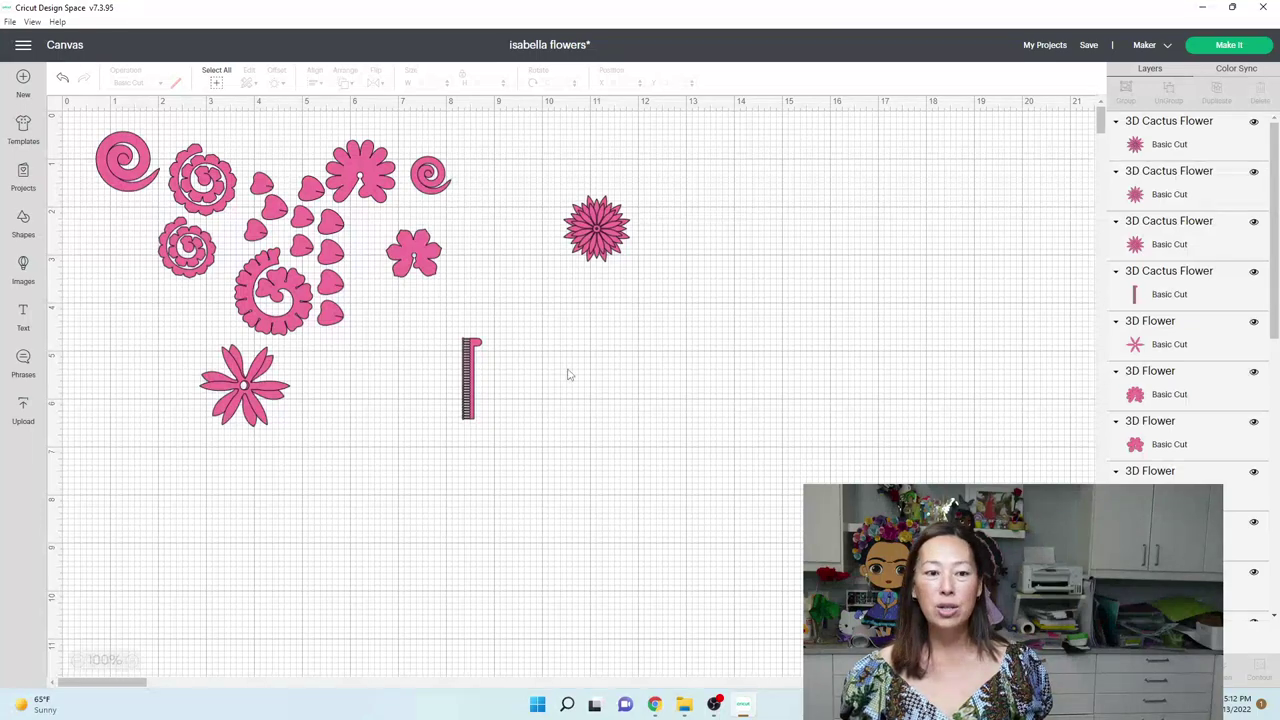
- Move the spiral rose below the petals, delete three extra heart petals, and reposition one petal
{"action": "left_click", "coordinate": [302, 299]}
{"action": "left_click_drag", "start_coordinate": [302, 297], "coordinate": [415, 422]}
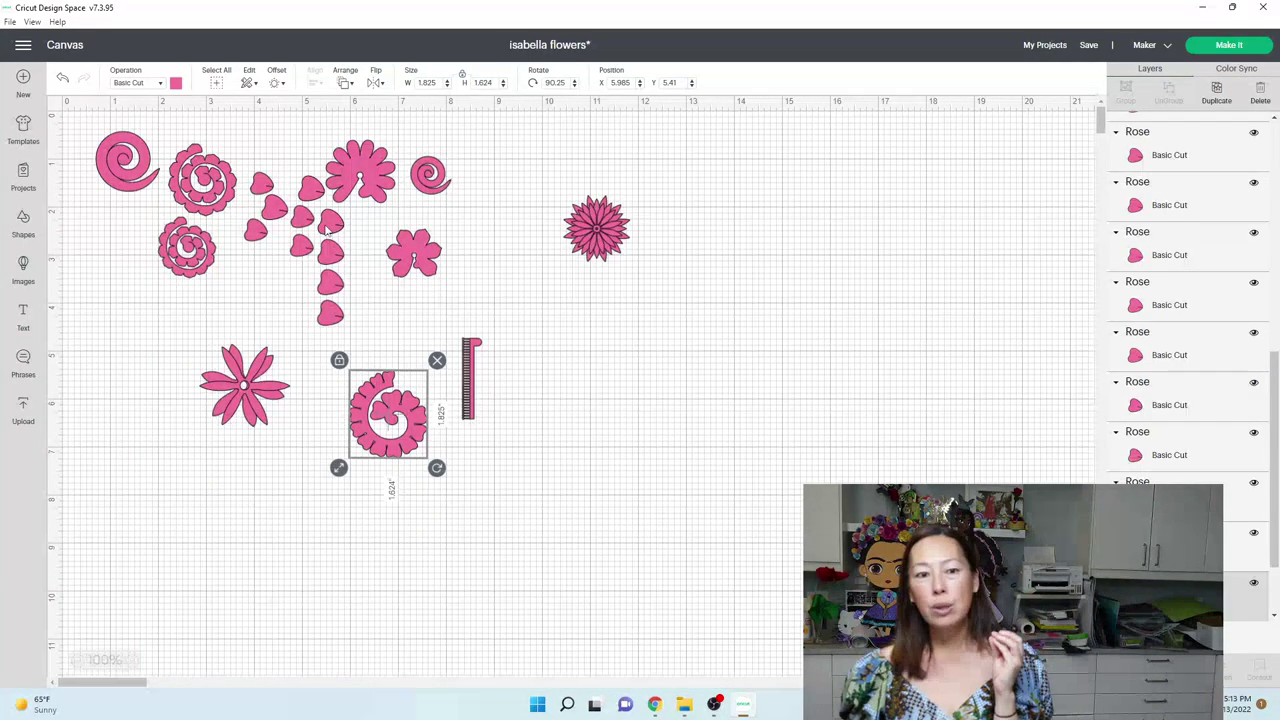
{"action": "left_click", "coordinate": [302, 246]}
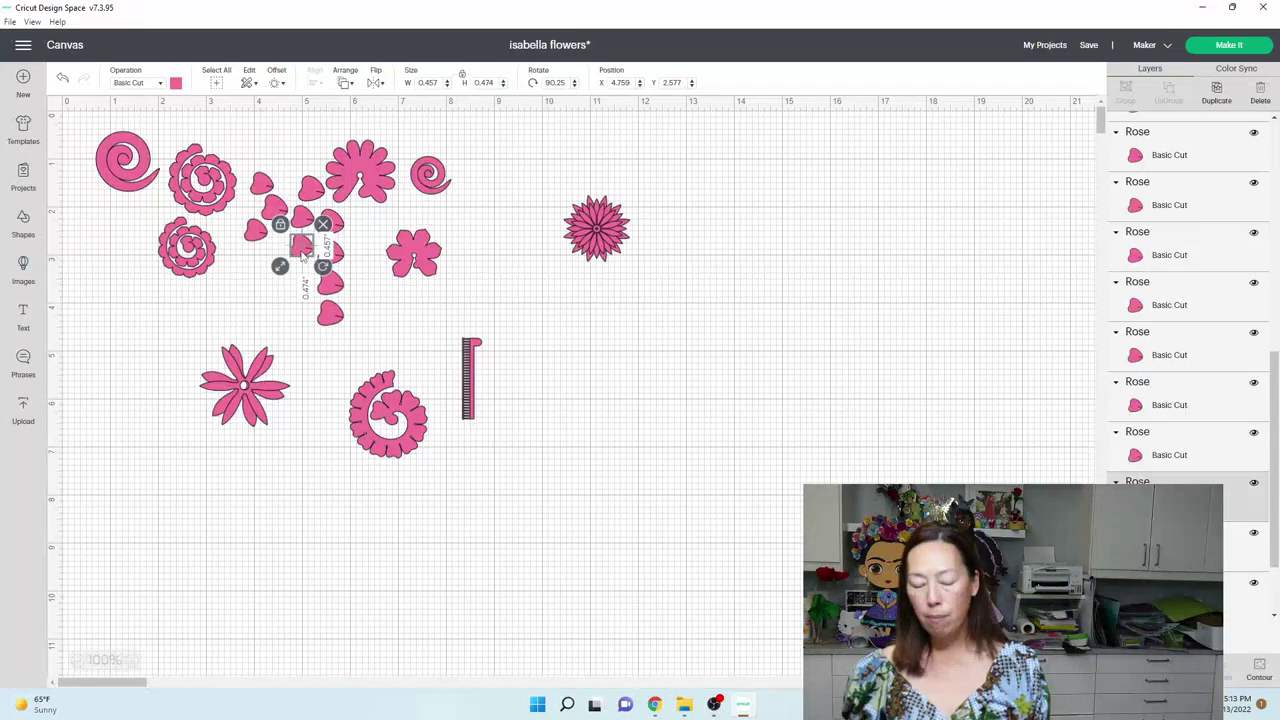
{"action": "left_click", "coordinate": [285, 262]}
{"action": "left_click", "coordinate": [300, 218]}
{"action": "left_click", "coordinate": [280, 268]}
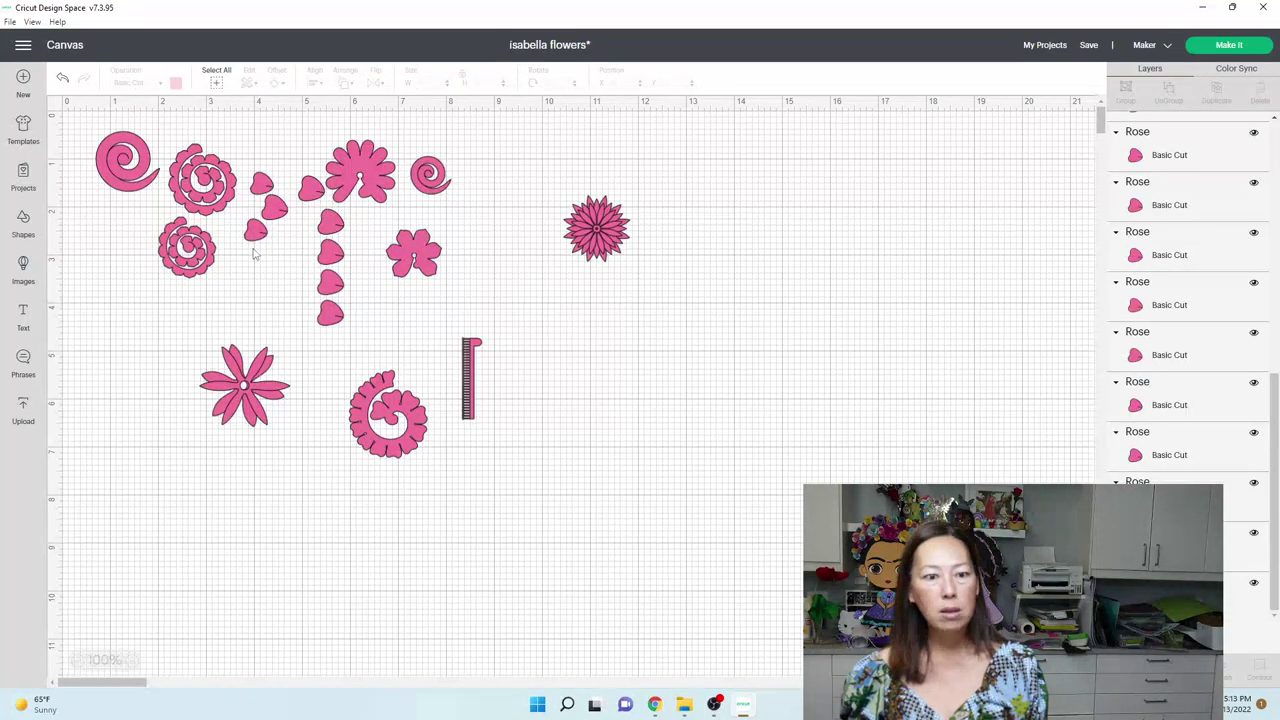
{"action": "left_click", "coordinate": [255, 232]}
{"action": "left_click", "coordinate": [249, 214]}
{"action": "left_click", "coordinate": [260, 192]}
{"action": "left_click", "coordinate": [262, 194]}
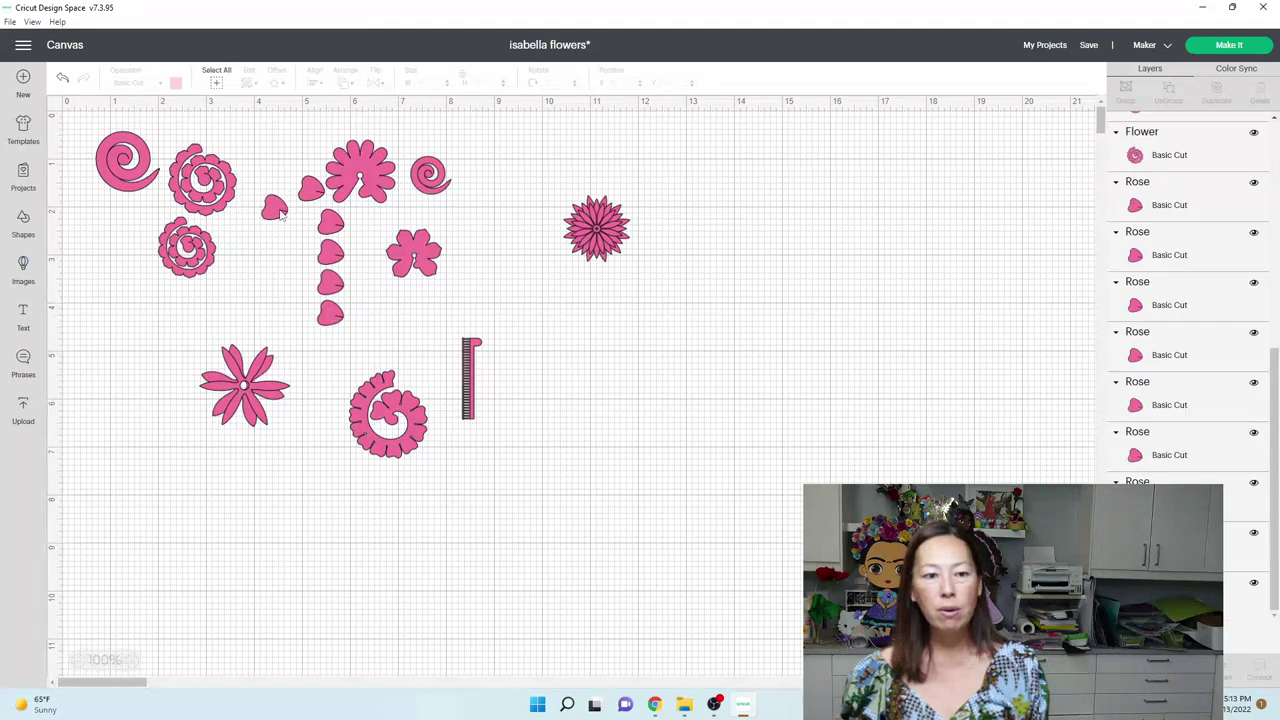
{"action": "left_click_drag", "start_coordinate": [264, 186], "coordinate": [298, 292]}
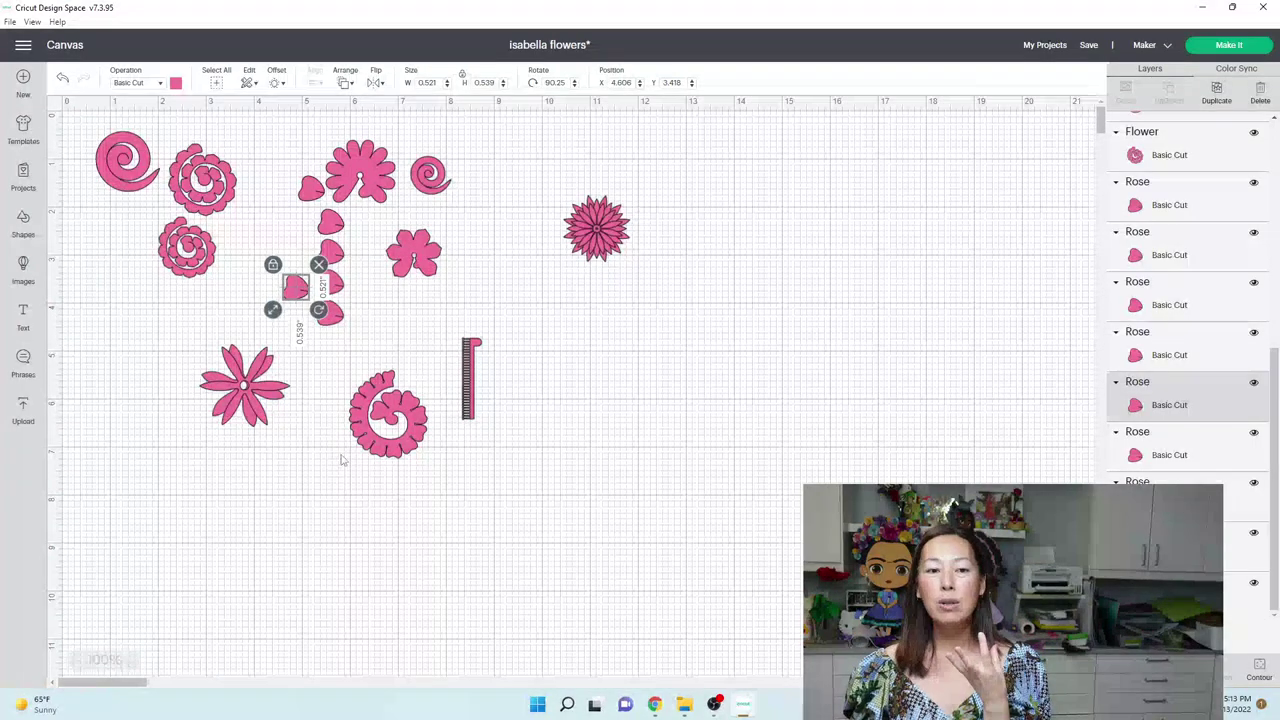
{"action": "left_click", "coordinate": [323, 373]}
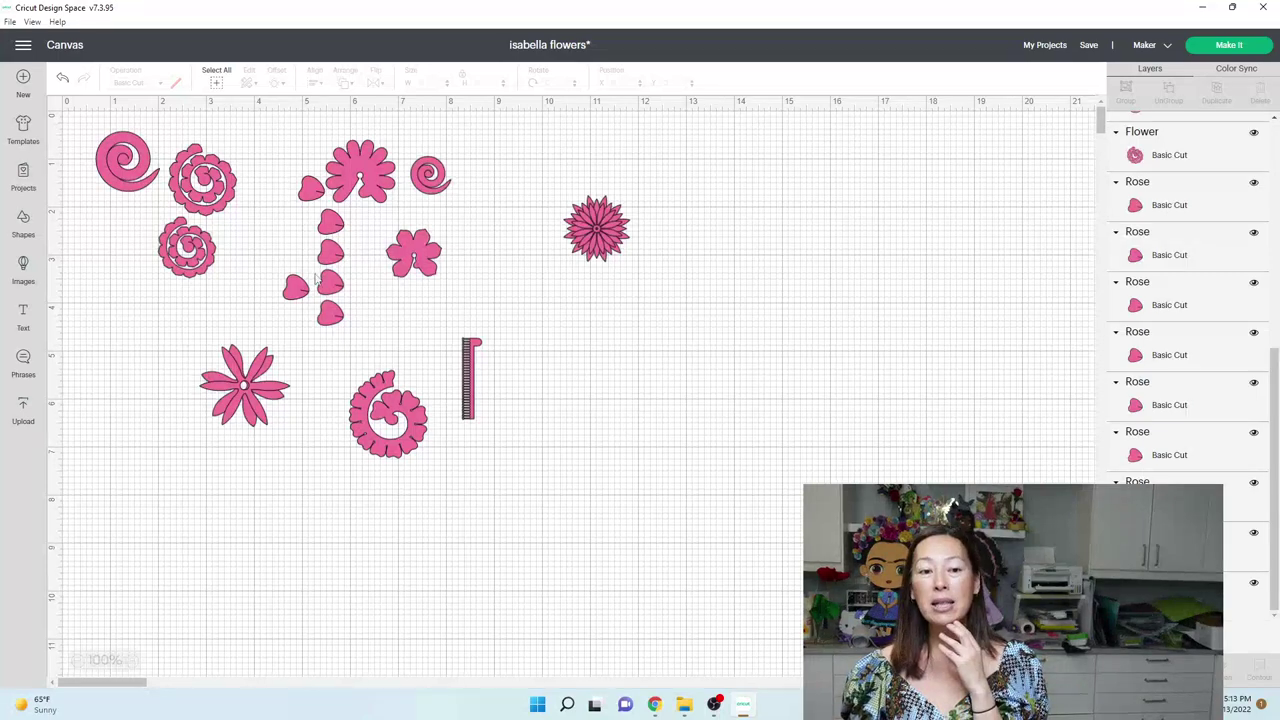
- Lay out 3 project copies on the mat and move the first bottom-row petals toward the top
{"action": "left_click", "coordinate": [1240, 50]}
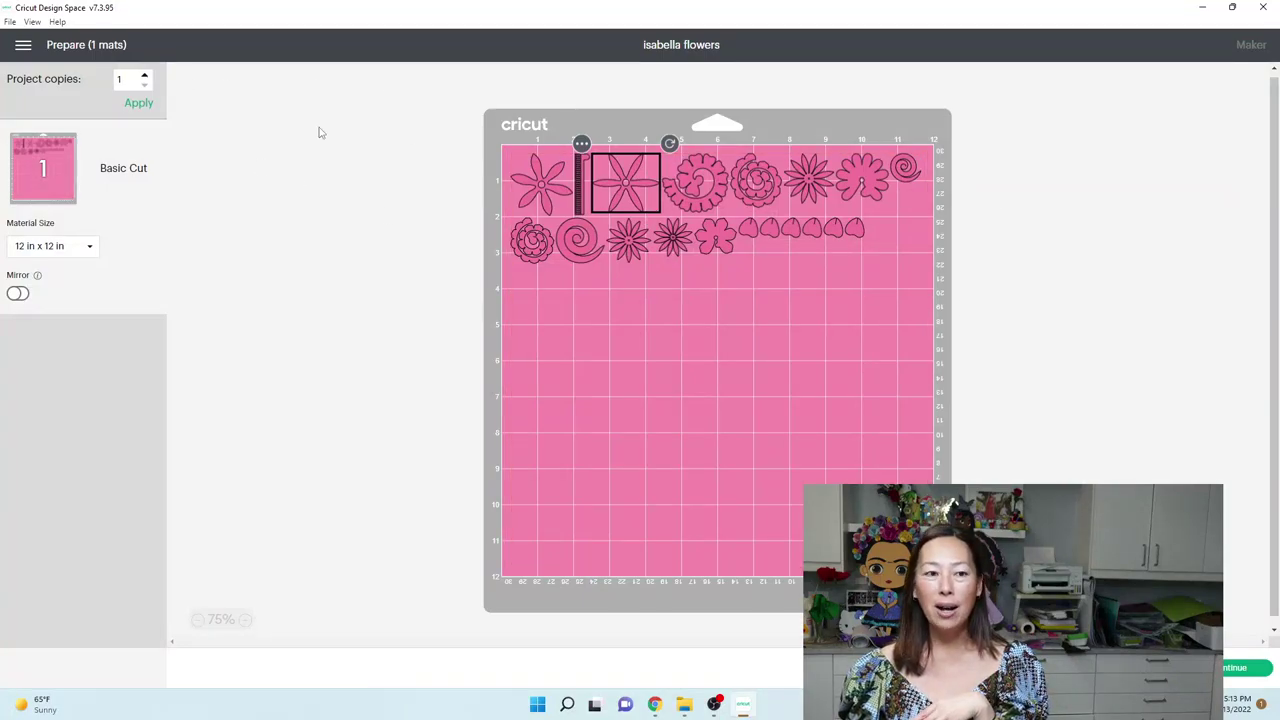
{"action": "left_click", "coordinate": [148, 102]}
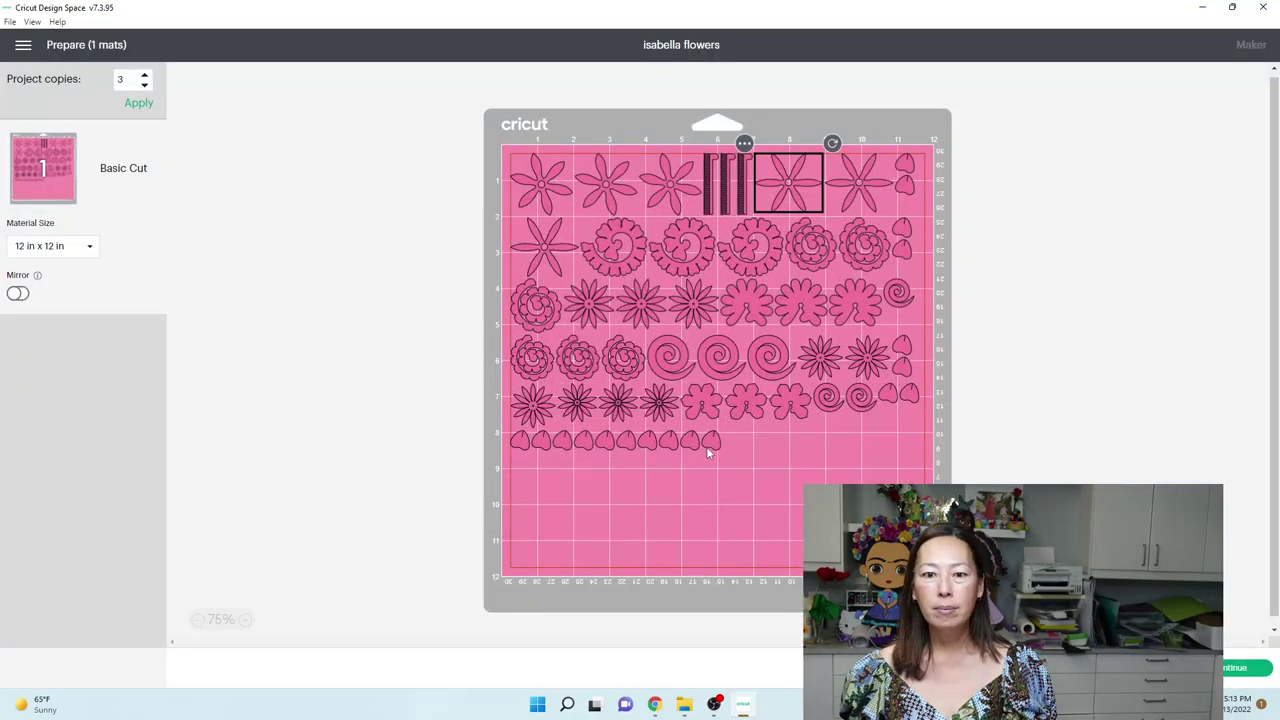
{"action": "left_click_drag", "start_coordinate": [706, 446], "coordinate": [651, 233]}
{"action": "left_click_drag", "start_coordinate": [690, 441], "coordinate": [563, 179]}
{"action": "left_click_drag", "start_coordinate": [582, 242], "coordinate": [580, 234]}
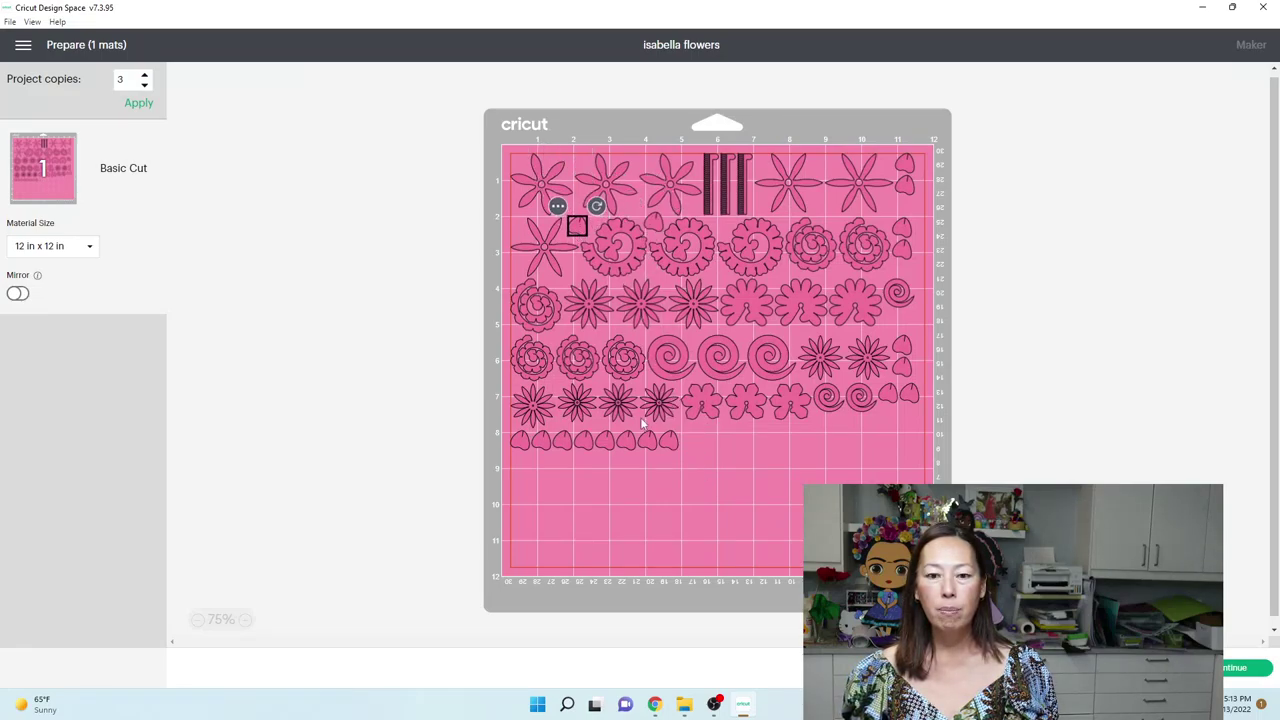
{"action": "left_click_drag", "start_coordinate": [660, 445], "coordinate": [649, 151]}
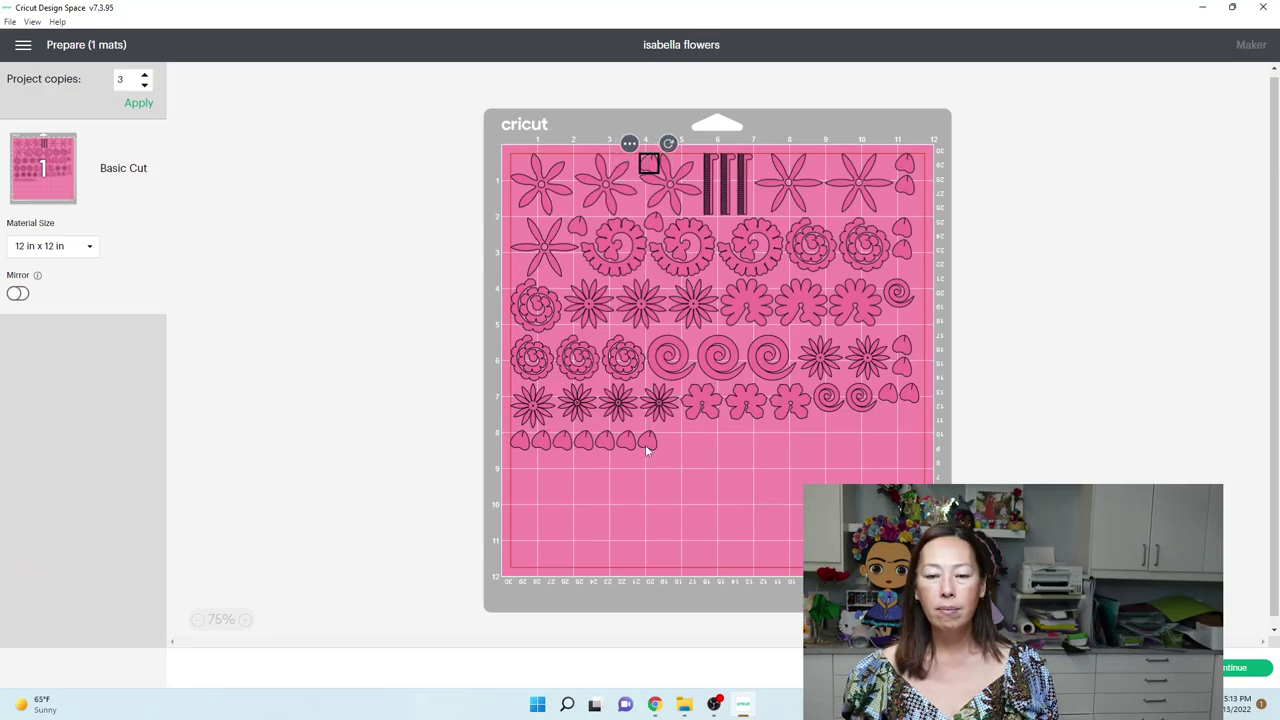
- Move more bottom-row petals to the right edge, beside the star flower, and into the top row
{"action": "left_click_drag", "start_coordinate": [645, 444], "coordinate": [919, 325]}
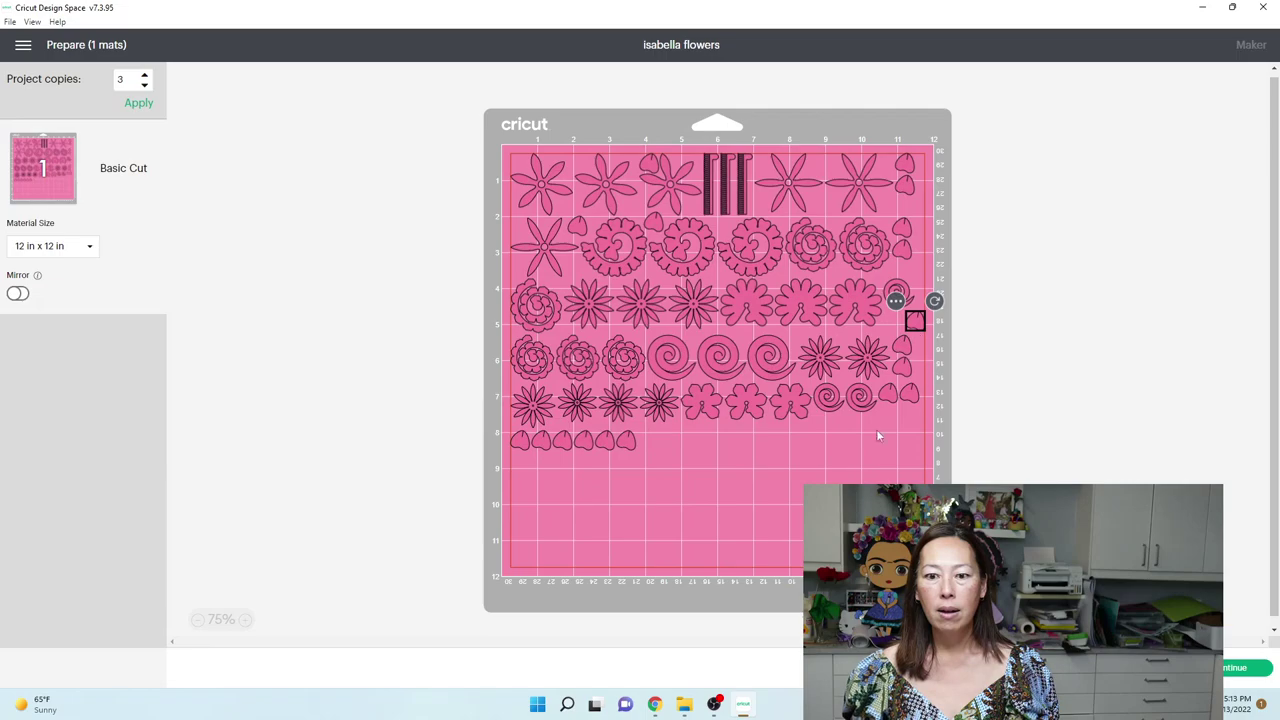
{"action": "left_click_drag", "start_coordinate": [629, 447], "coordinate": [579, 272]}
{"action": "left_click_drag", "start_coordinate": [617, 435], "coordinate": [840, 358]}
{"action": "left_click_drag", "start_coordinate": [863, 232], "coordinate": [830, 207]}
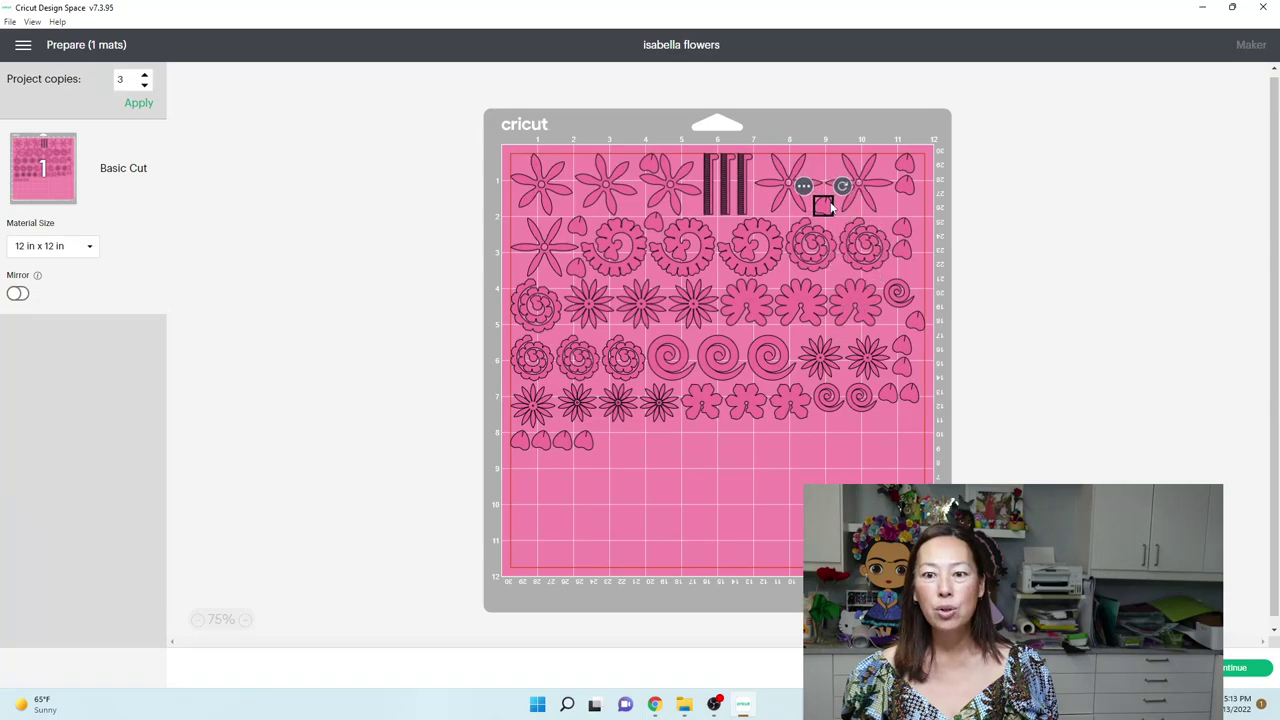
{"action": "left_click_drag", "start_coordinate": [586, 441], "coordinate": [826, 164]}
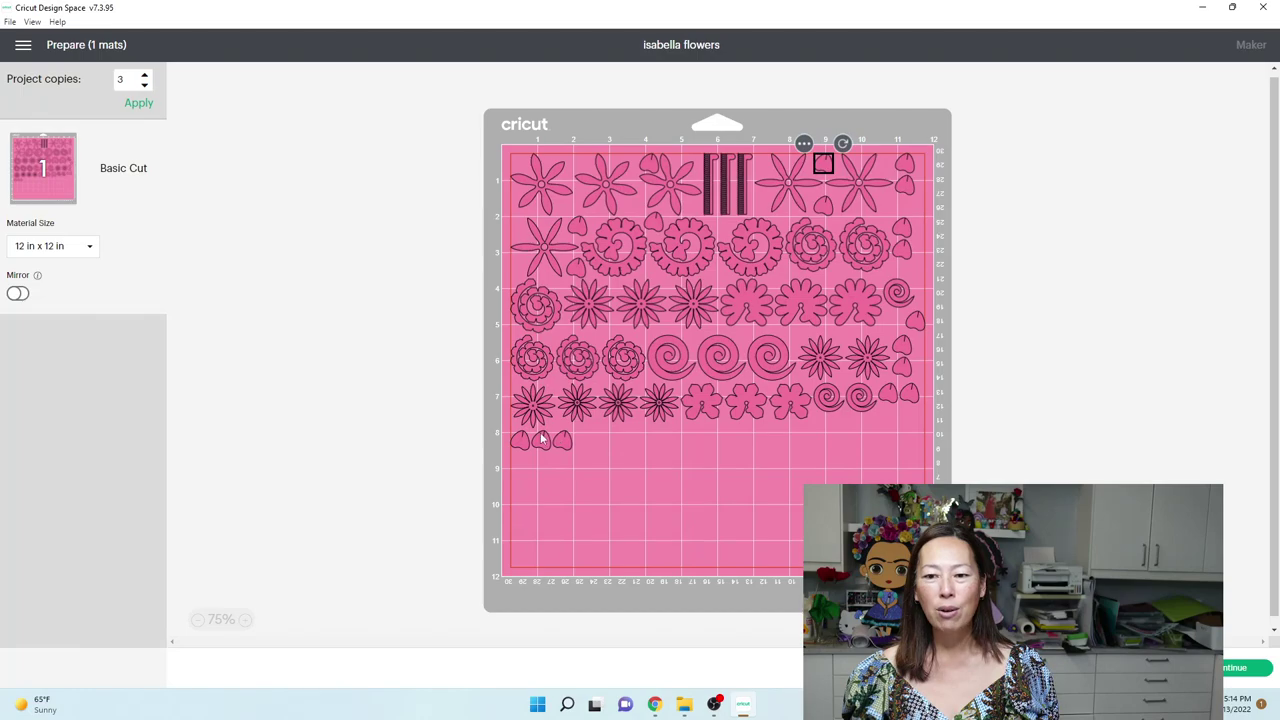
{"action": "left_click_drag", "start_coordinate": [563, 450], "coordinate": [898, 425]}
- Tuck the last petals between the flowers in row 5 and beside the top-left flower
{"action": "left_click_drag", "start_coordinate": [541, 440], "coordinate": [800, 336]}
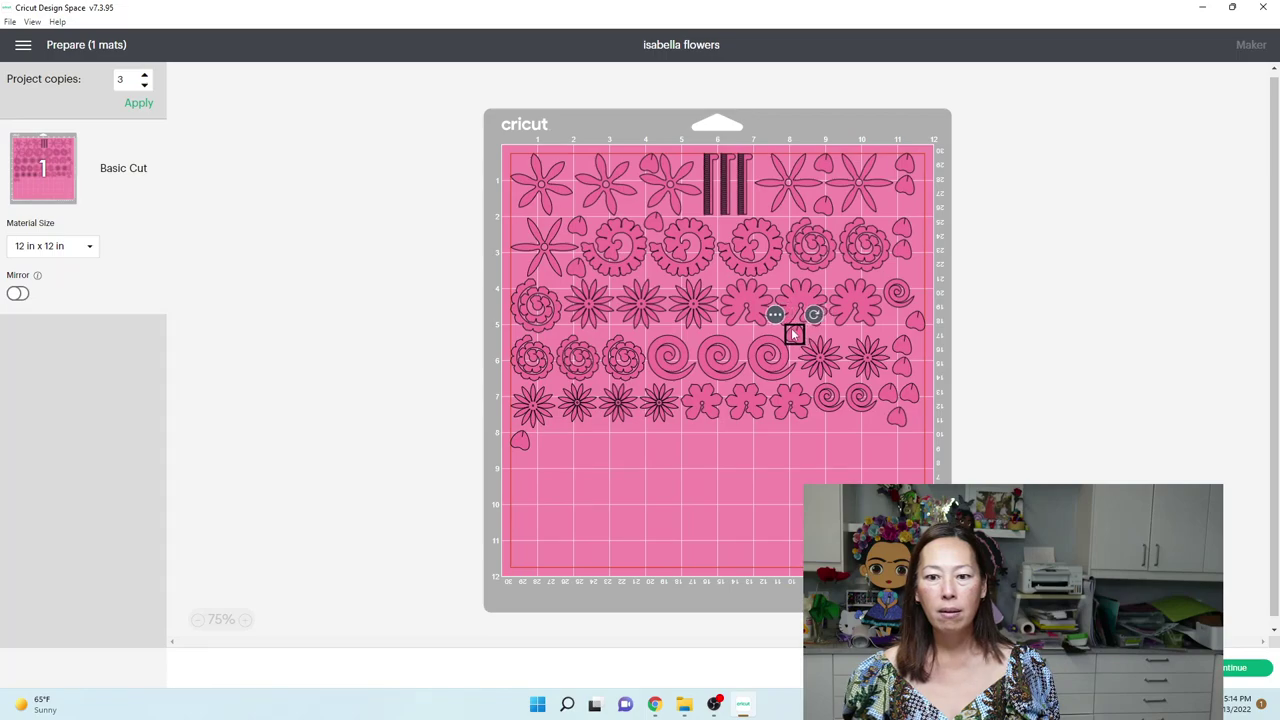
{"action": "left_click_drag", "start_coordinate": [530, 446], "coordinate": [620, 328]}
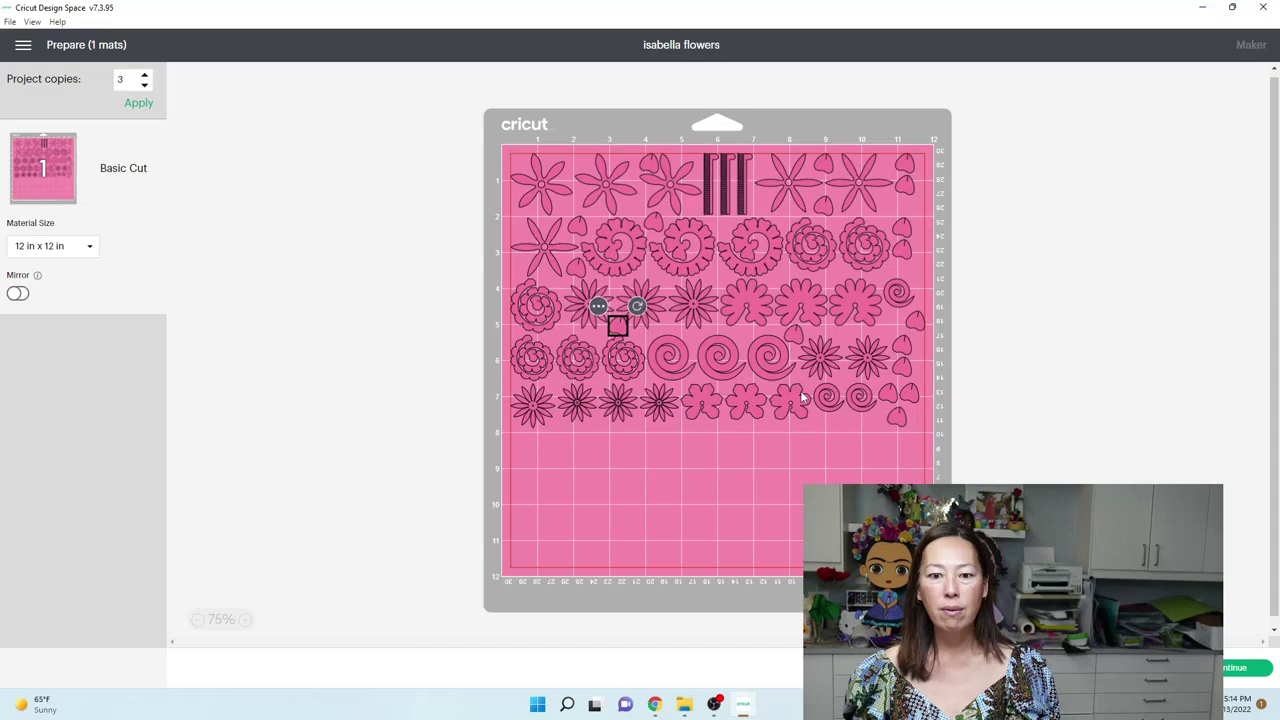
{"action": "left_click", "coordinate": [843, 456]}
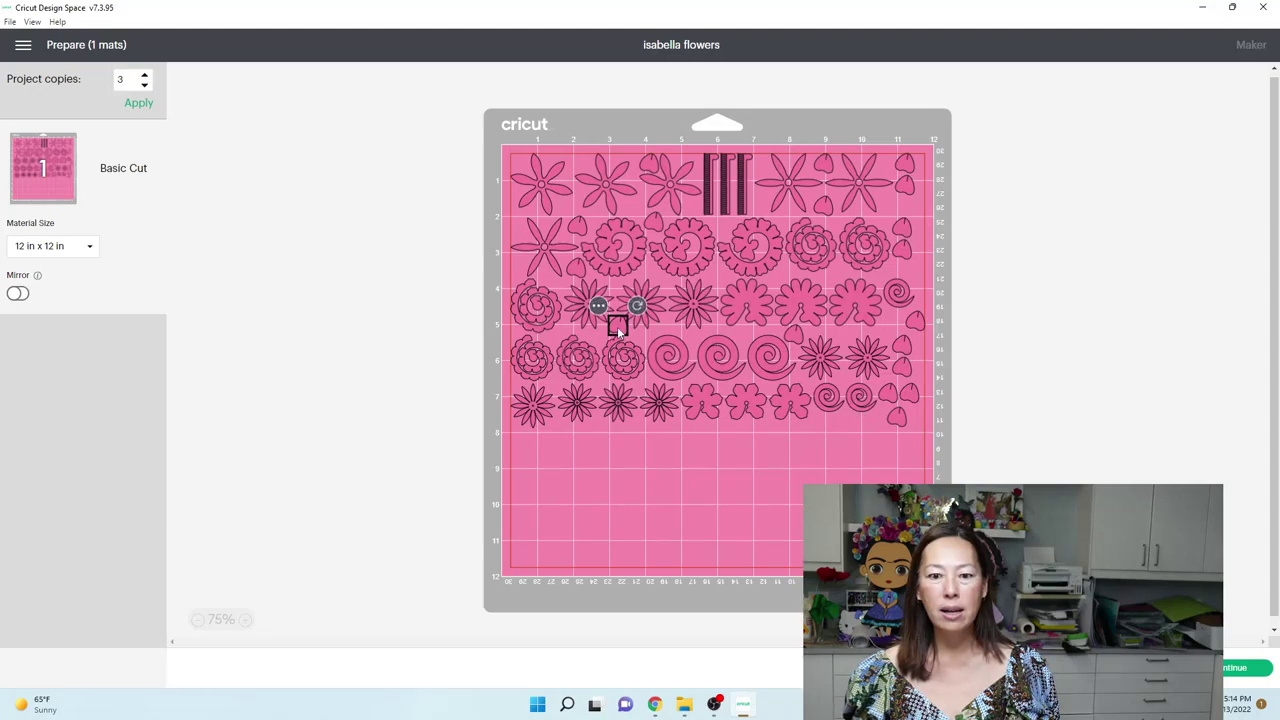
{"action": "left_click", "coordinate": [704, 443]}
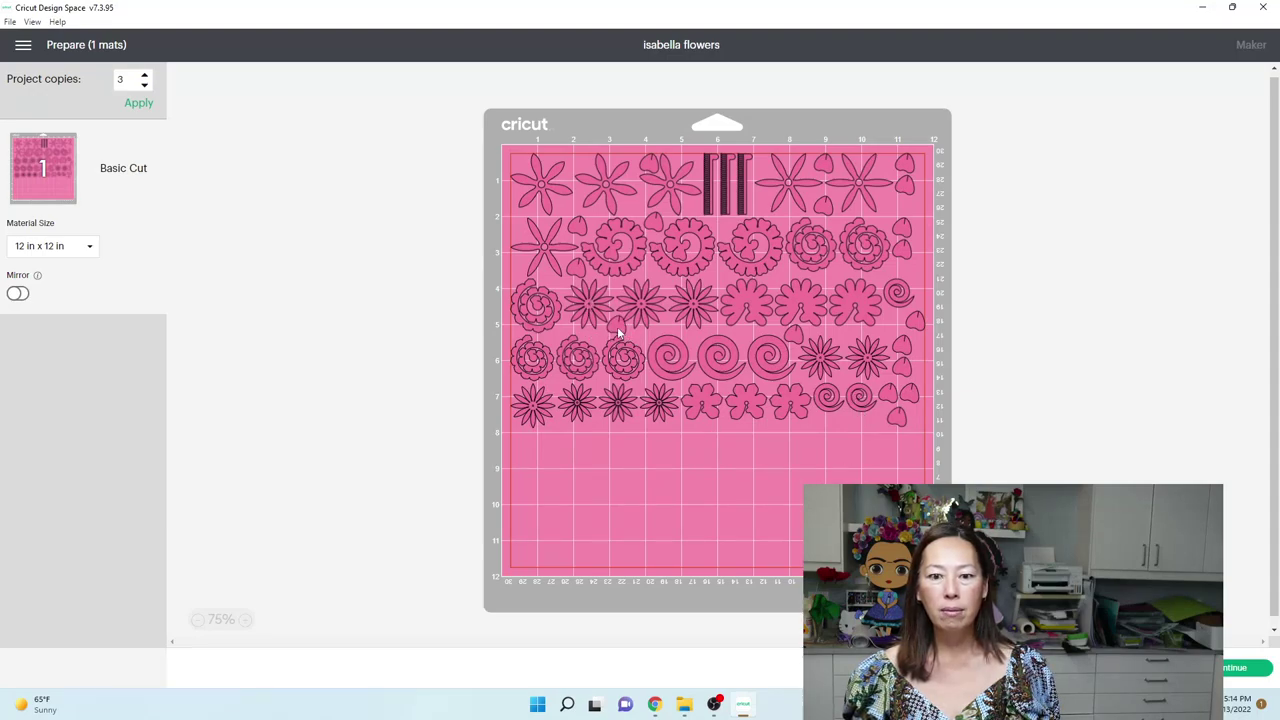
{"action": "left_click_drag", "start_coordinate": [617, 333], "coordinate": [569, 213]}
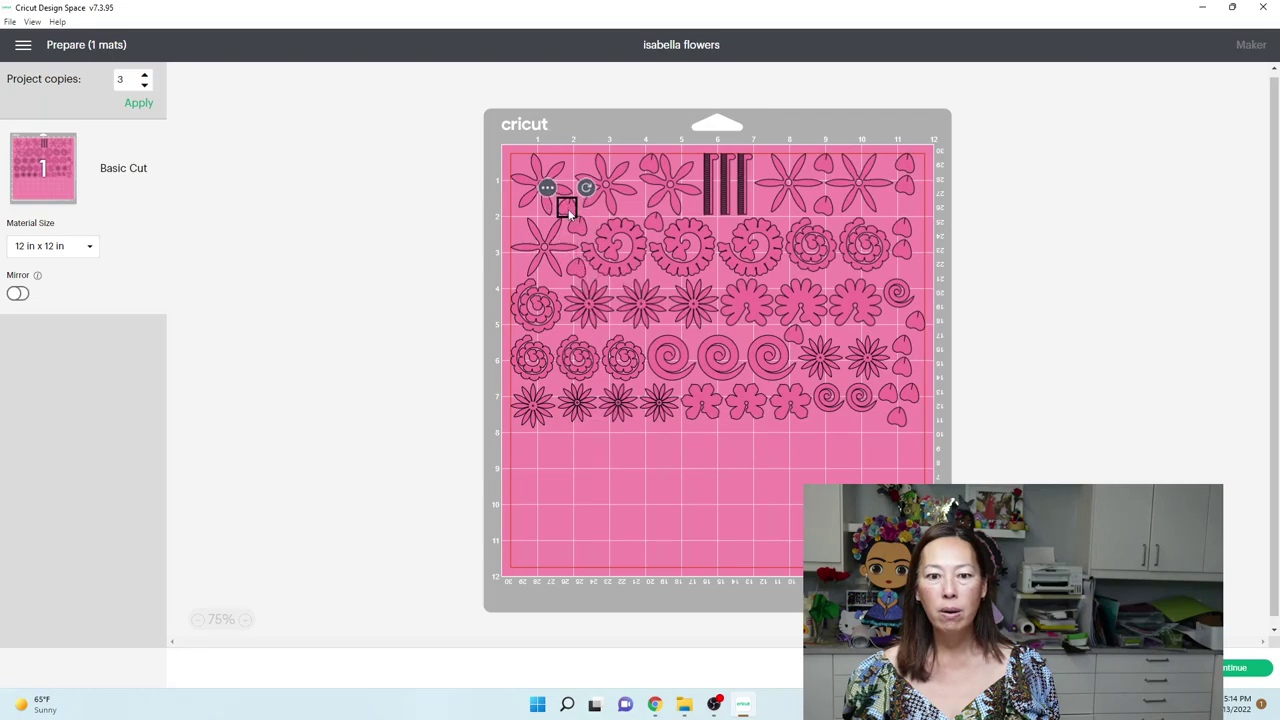
{"action": "left_click", "coordinate": [570, 493]}
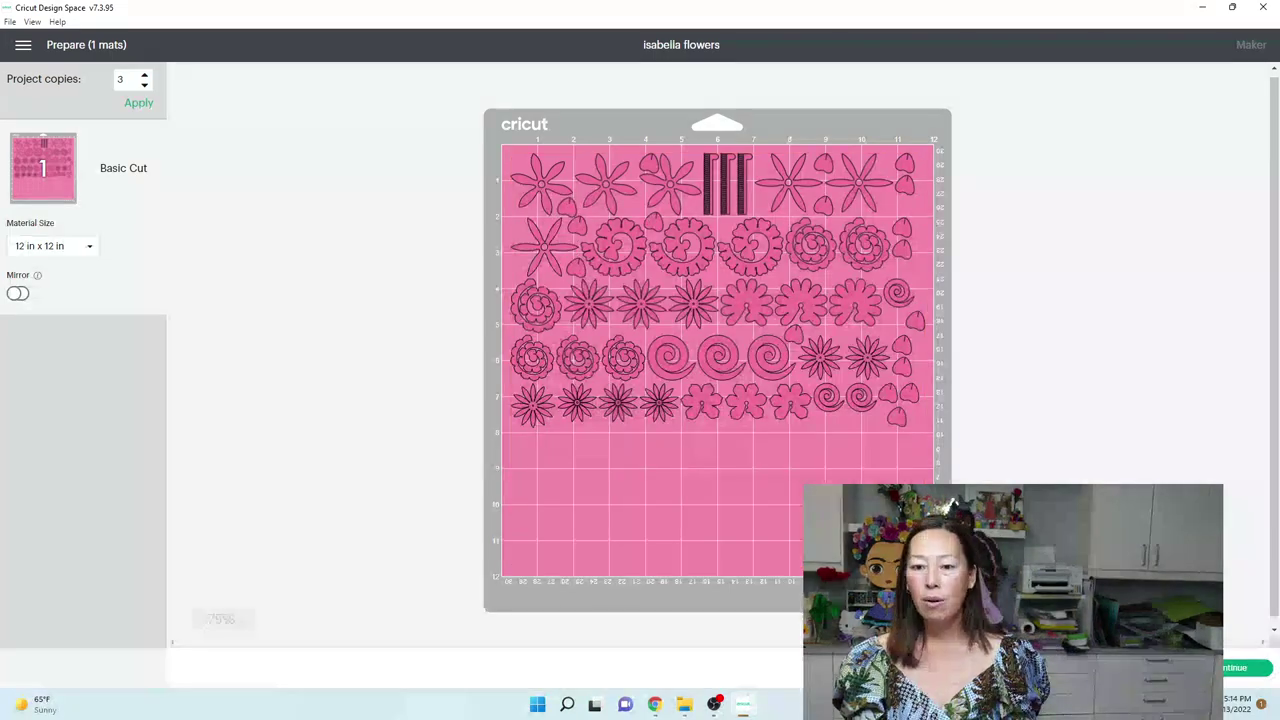
- Back on the canvas, duplicate all pieces, then undo the stray duplicate and petal move
{"action": "left_click", "coordinate": [1168, 667]}
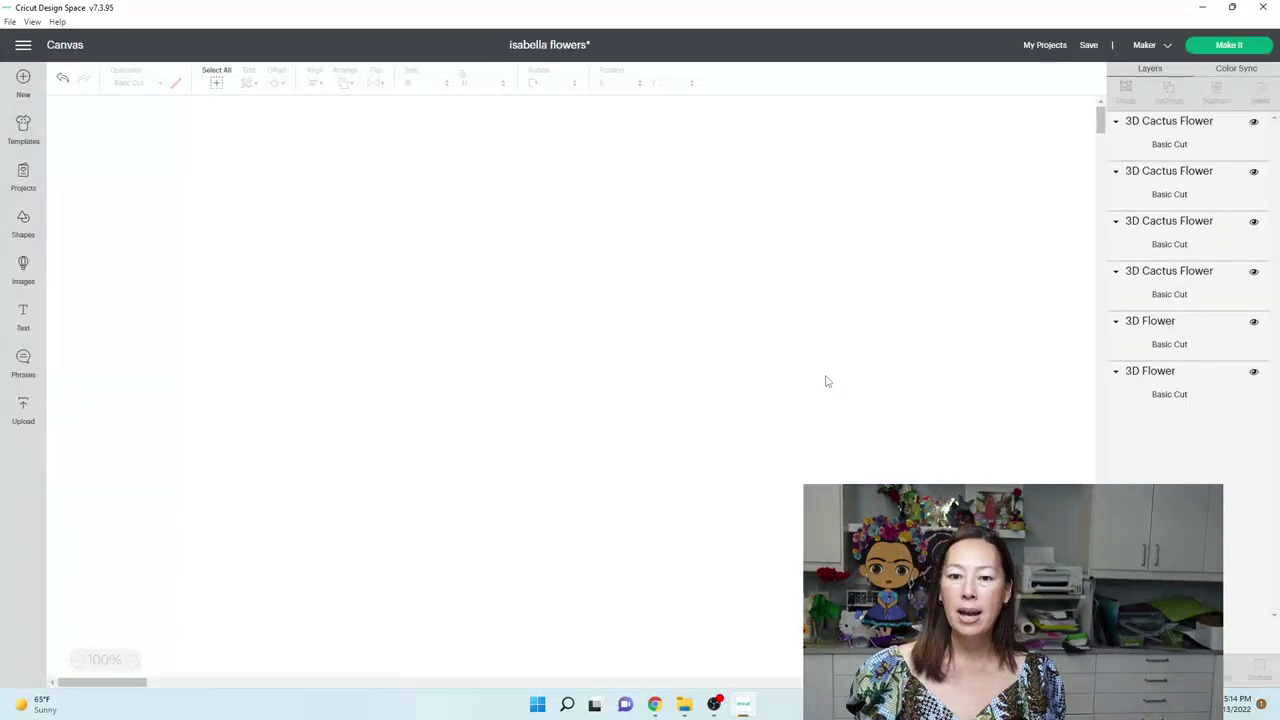
{"action": "left_click_drag", "start_coordinate": [633, 497], "coordinate": [74, 132]}
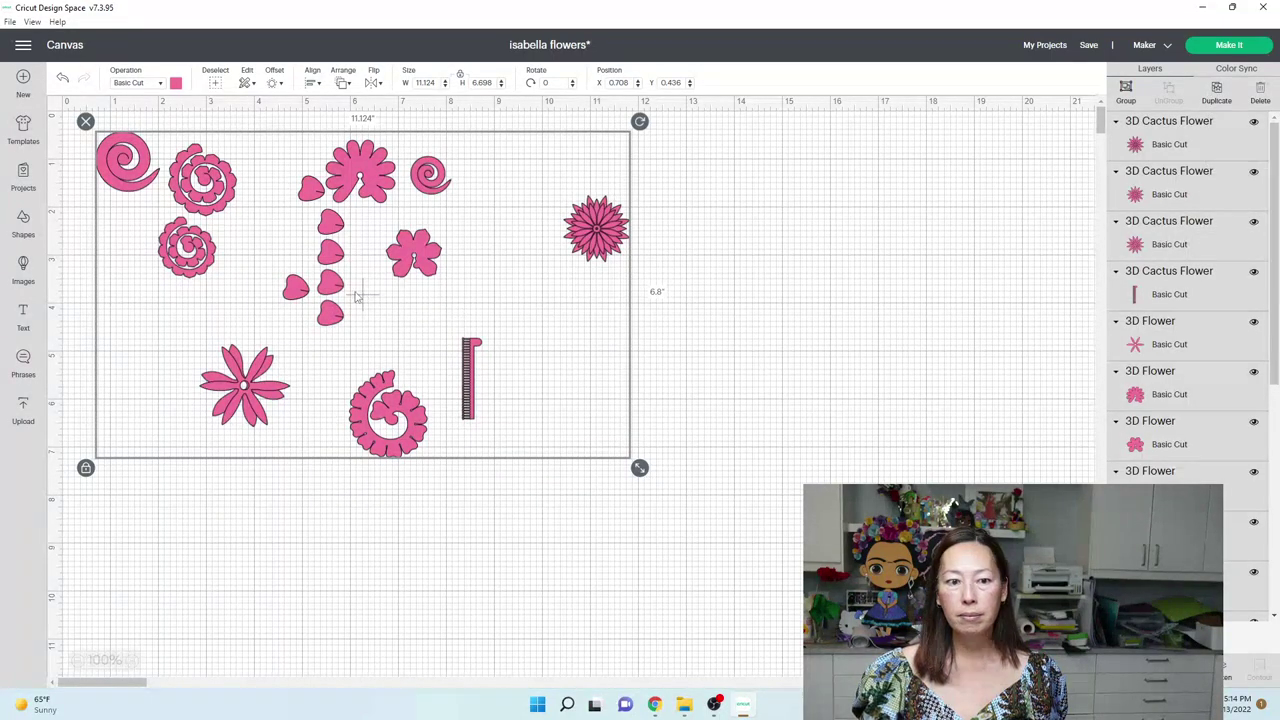
{"action": "key", "text": "ctrl+d"}
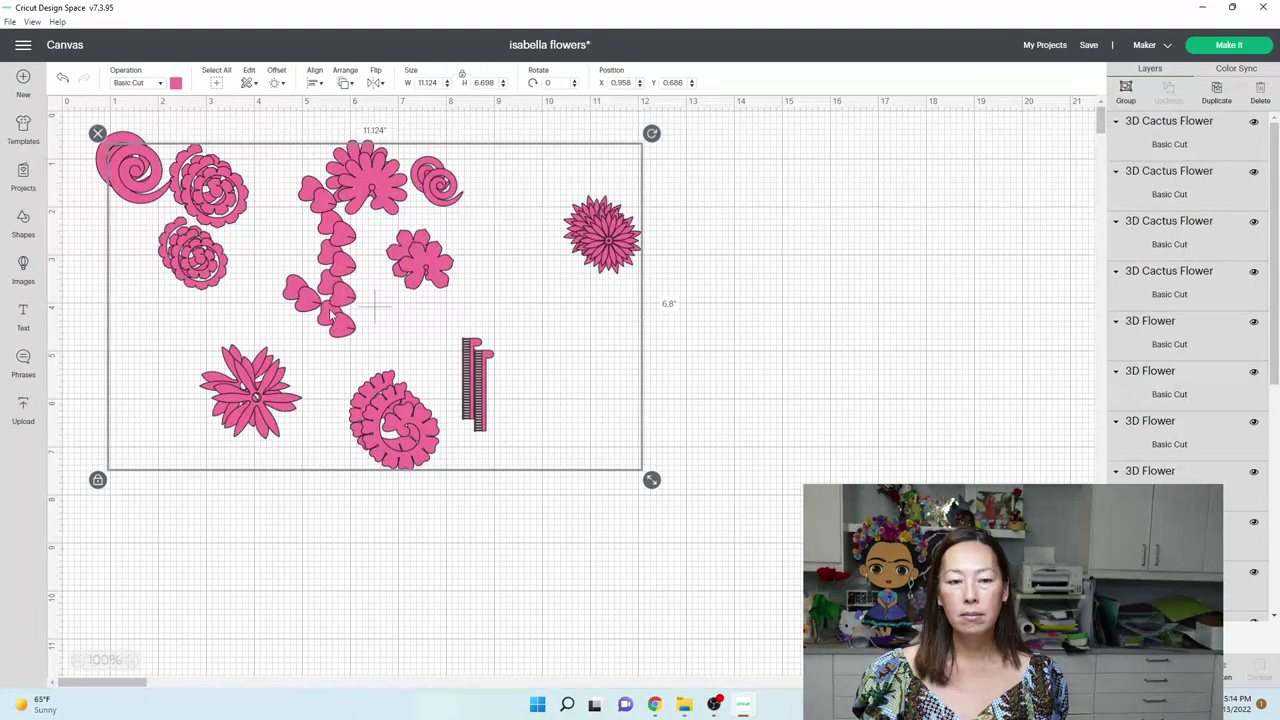
{"action": "left_click", "coordinate": [362, 345]}
{"action": "left_click_drag", "start_coordinate": [362, 345], "coordinate": [531, 448]}
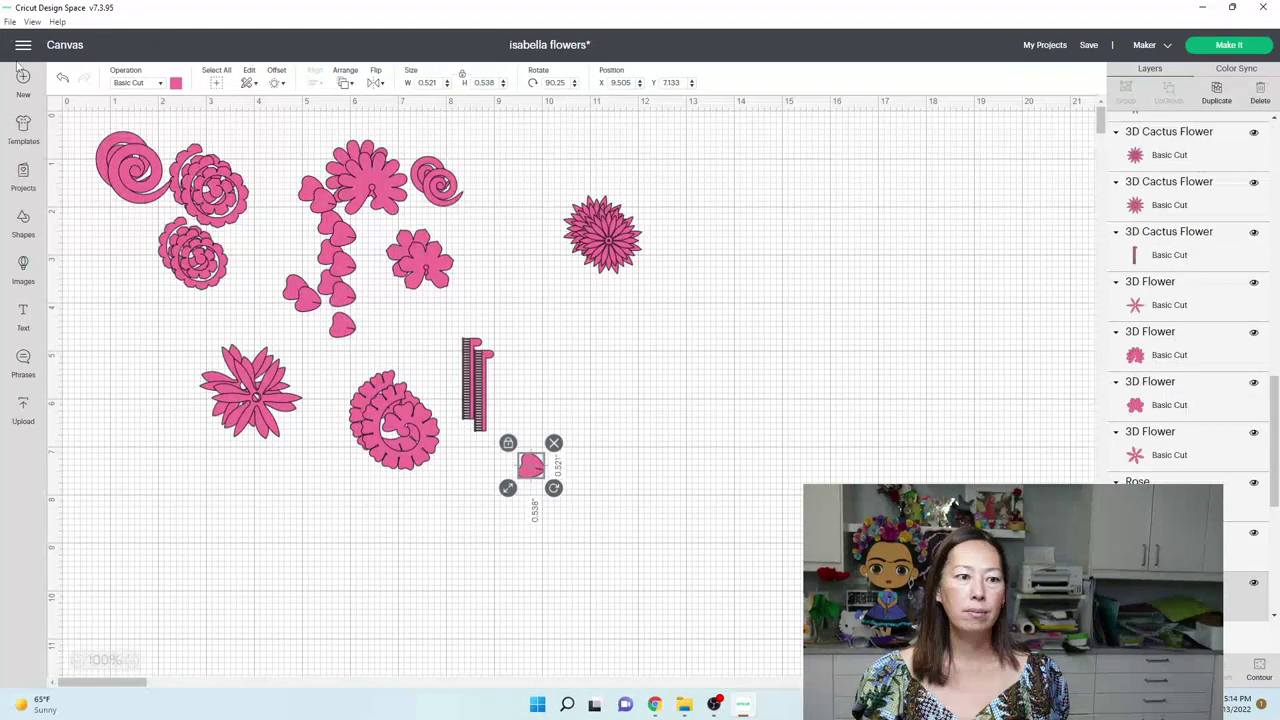
{"action": "left_click", "coordinate": [62, 78]}
{"action": "left_click", "coordinate": [62, 78]}
{"action": "left_click", "coordinate": [62, 78]}
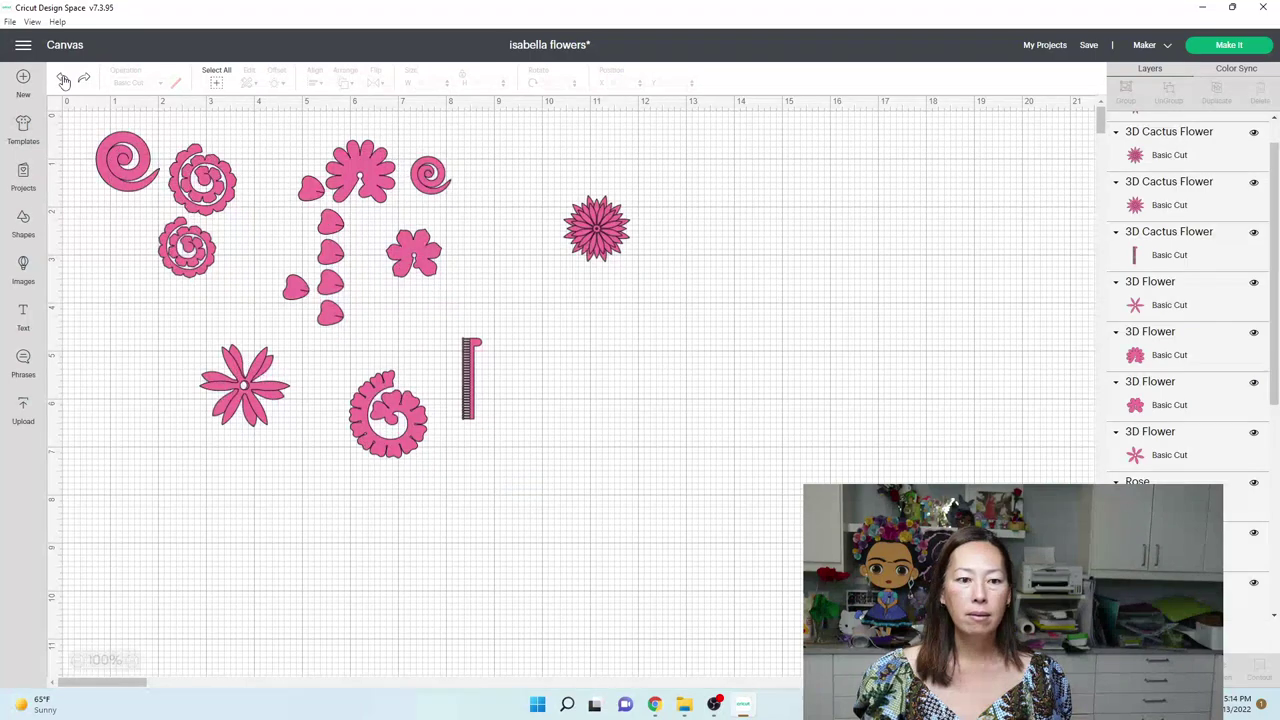
- Copy and paste all flower pieces, place the copy down-right, and enlarge it to 13.35 inches wide
{"action": "left_click_drag", "start_coordinate": [688, 440], "coordinate": [106, 68]}
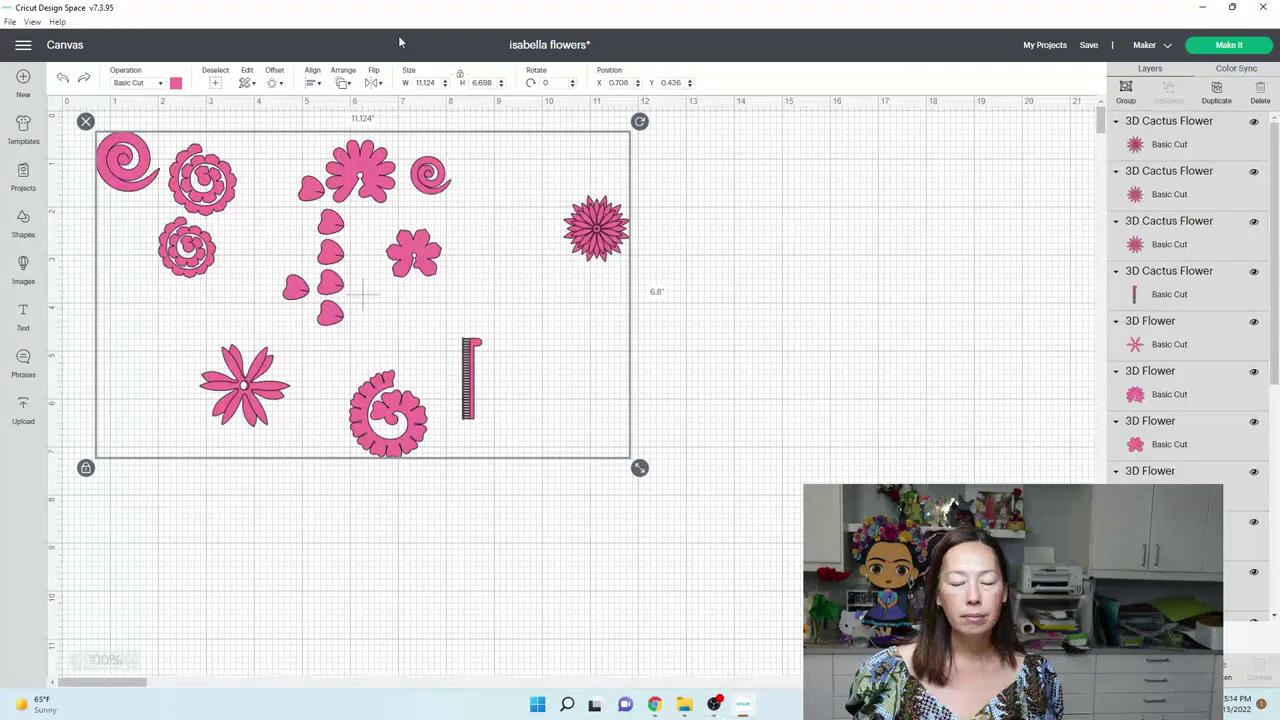
{"action": "key", "text": "ctrl+c"}
{"action": "key", "text": "ctrl+v"}
{"action": "left_click_drag", "start_coordinate": [398, 182], "coordinate": [748, 350]}
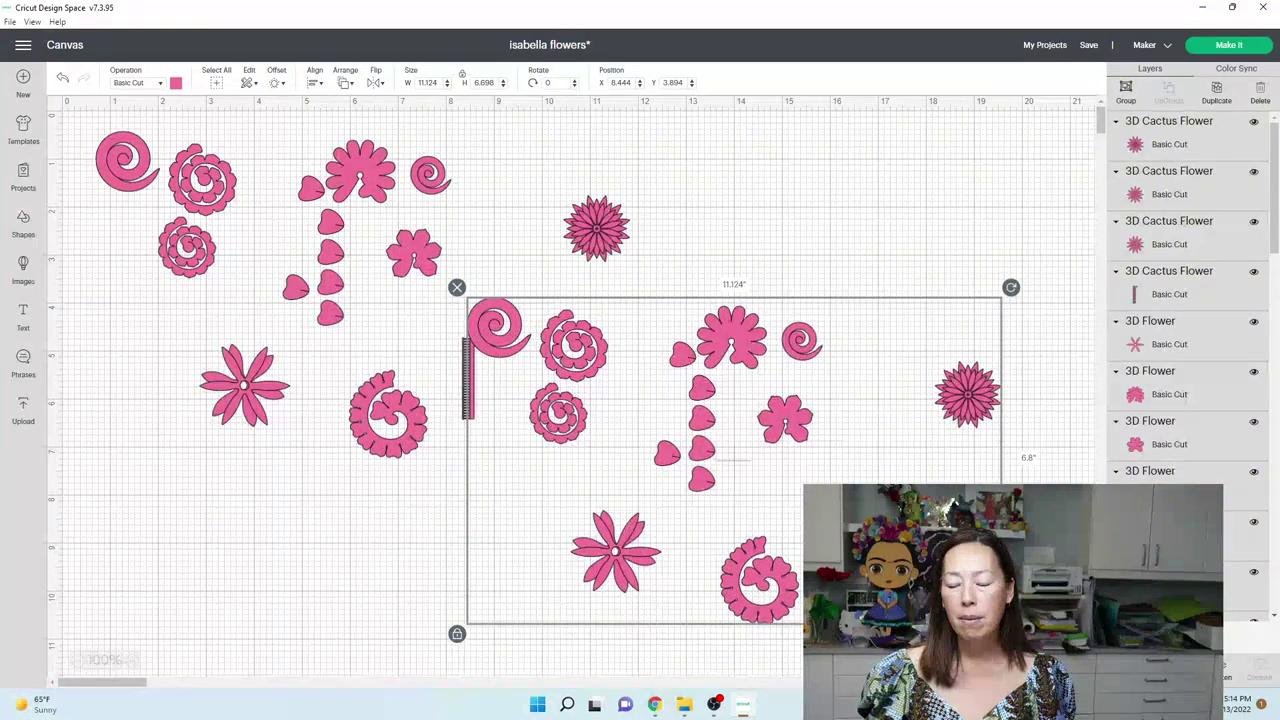
{"action": "left_click_drag", "start_coordinate": [1011, 633], "coordinate": [1118, 694]}
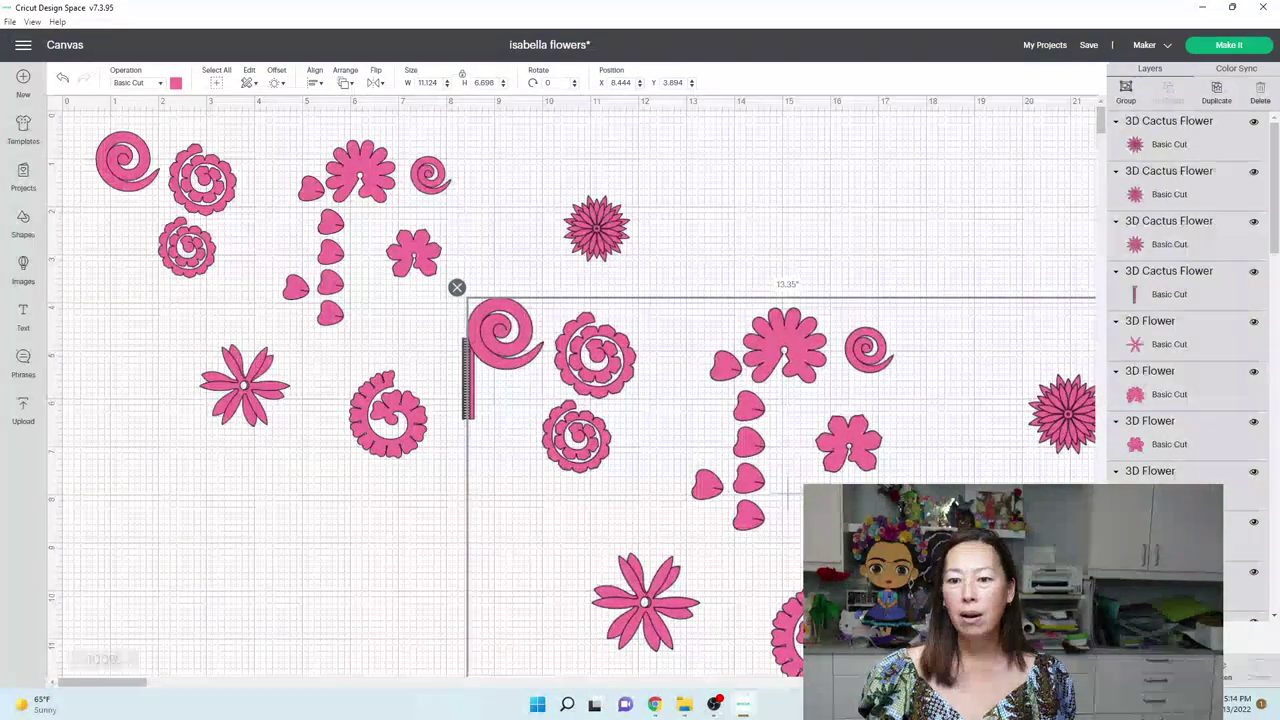